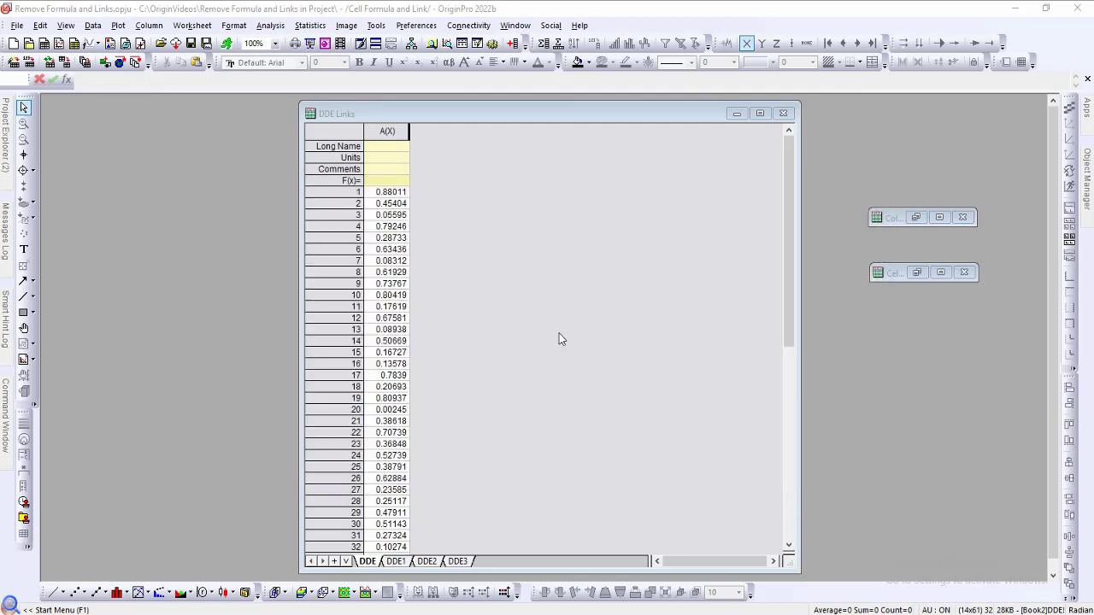
- Activate the DDE Links sheet to view its Excel-linked column A values
left_click(398, 193)
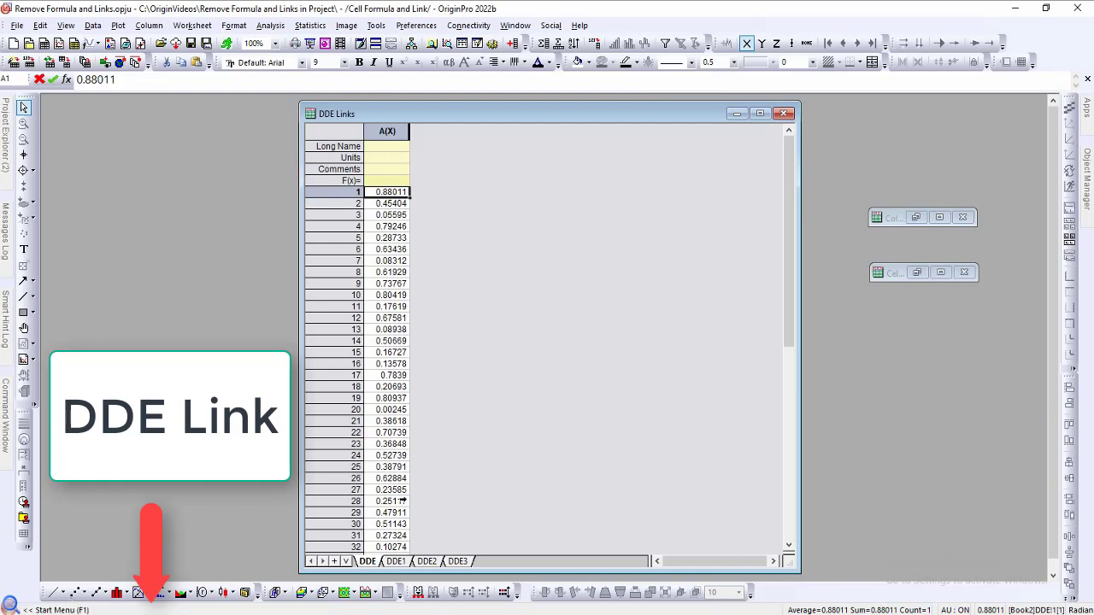
- Restore the Column Formula workbook with its F(x)= row shown, then the Cell Formula and Links book
left_click(915, 218)
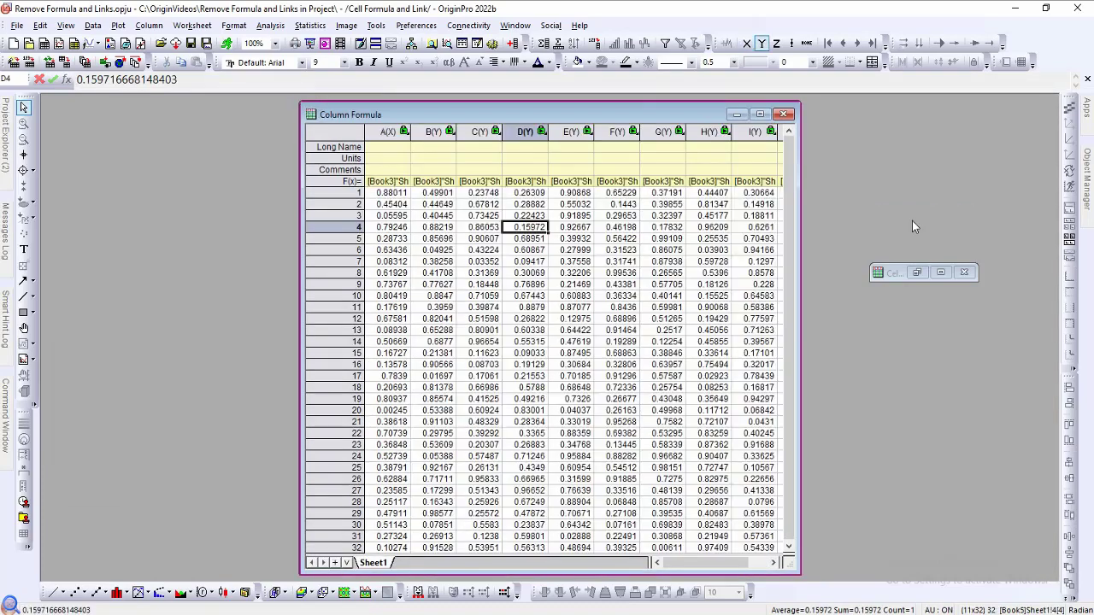
left_click(358, 182)
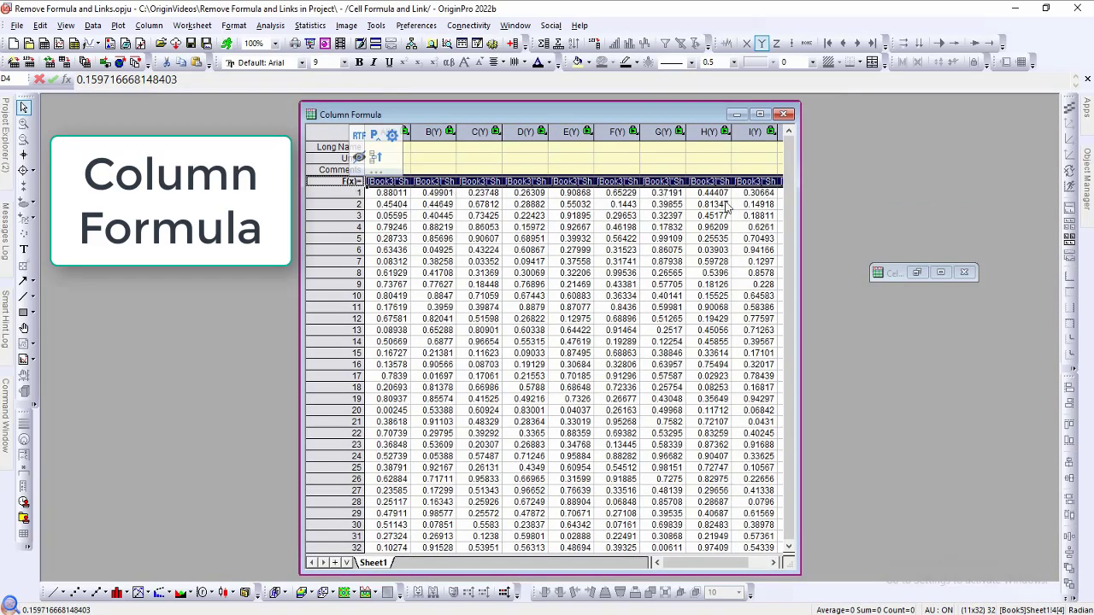
left_click(919, 273)
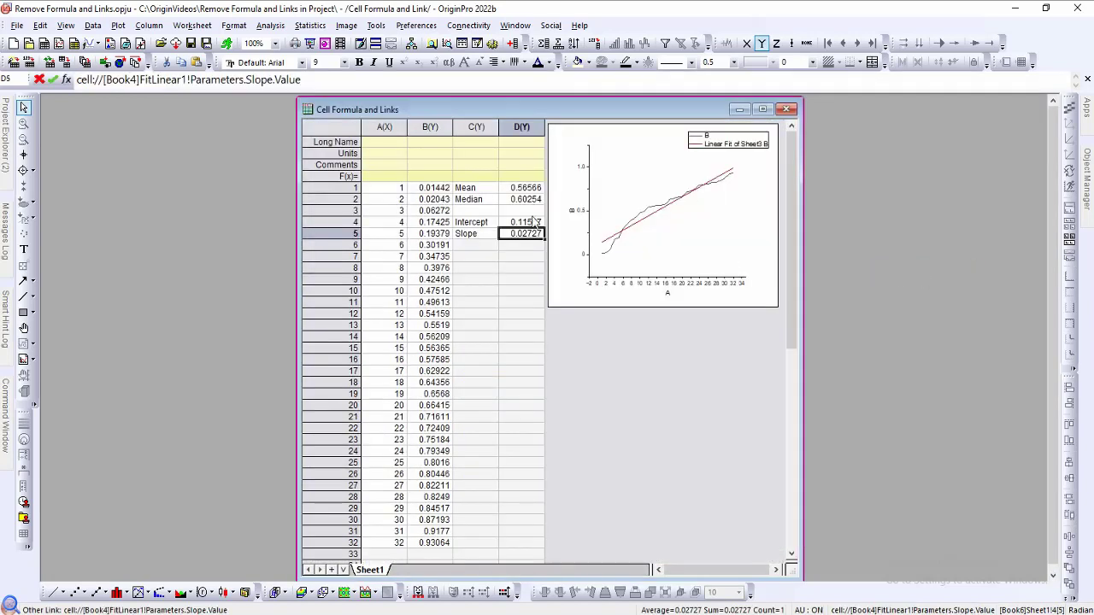
- Inspect the Mean and Median formulas and the Intercept and Slope links in D1–D5
left_click(528, 189)
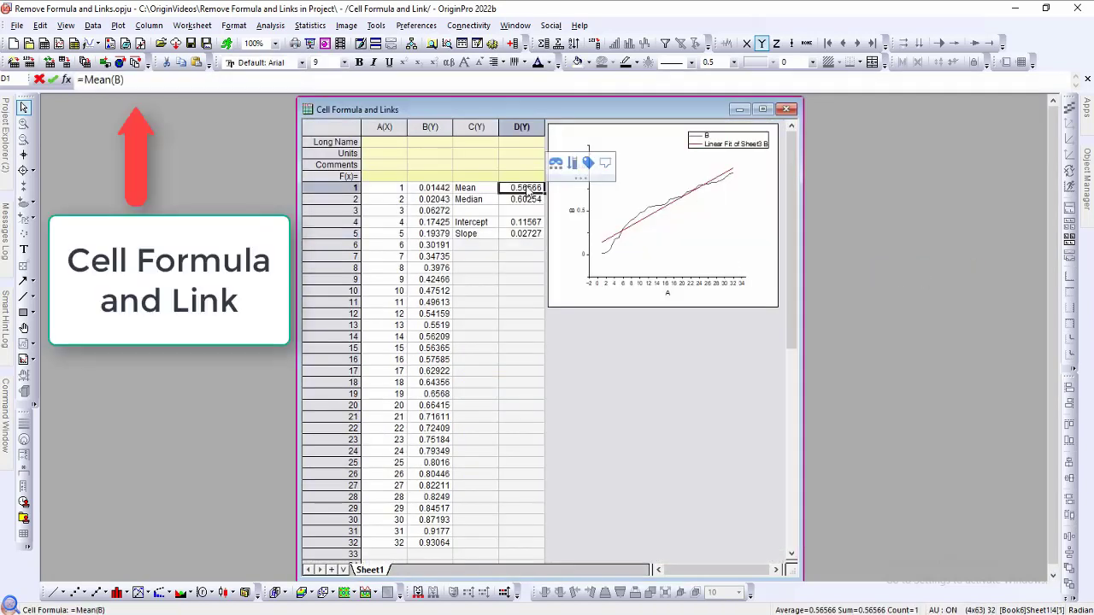
left_click(528, 202)
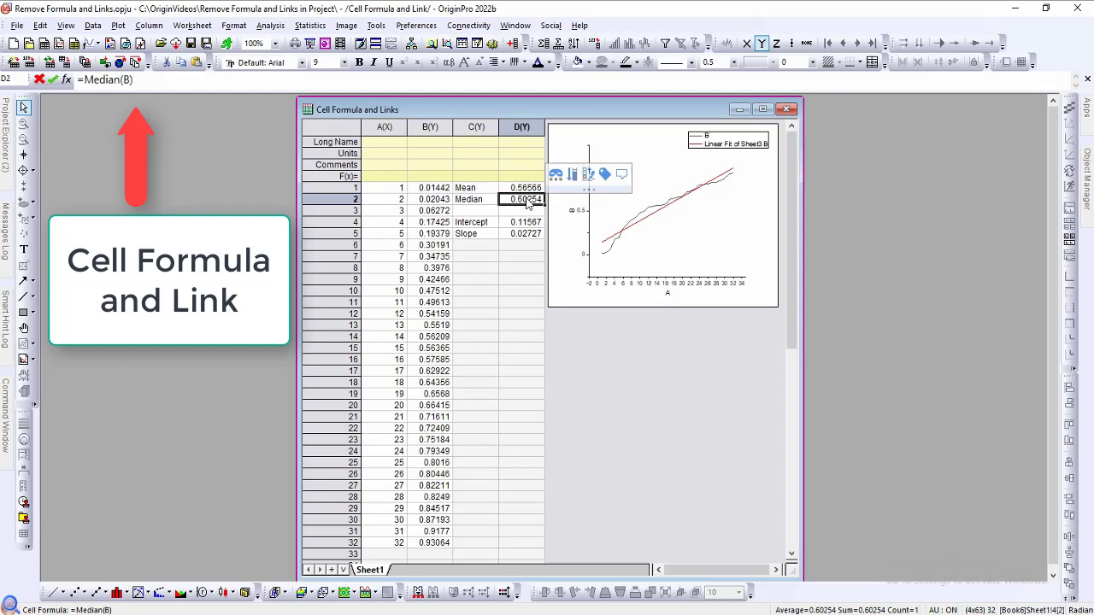
left_click(527, 224)
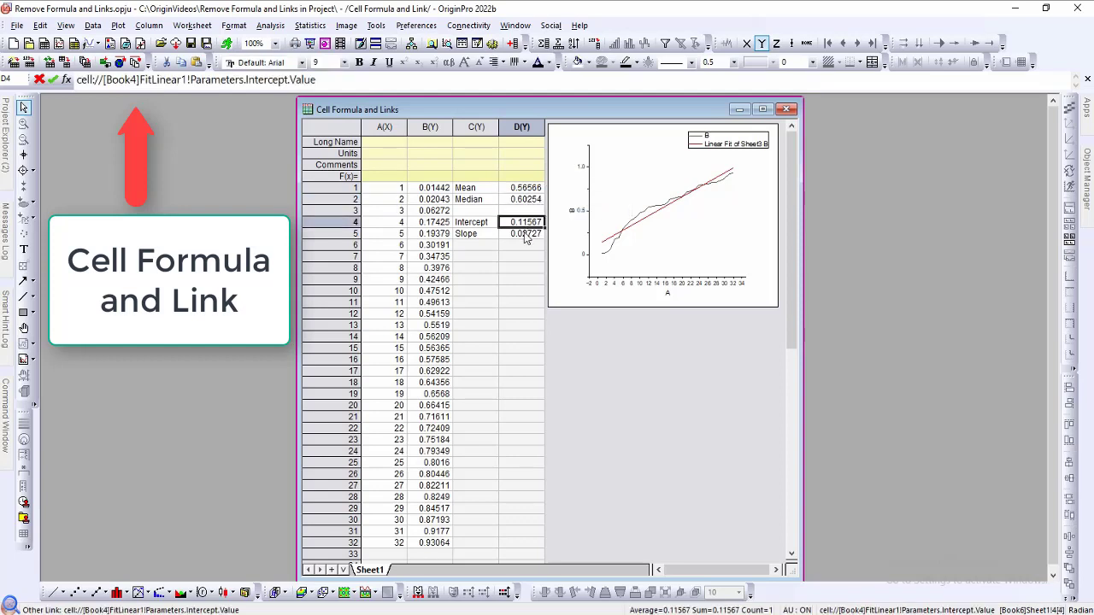
left_click(526, 237)
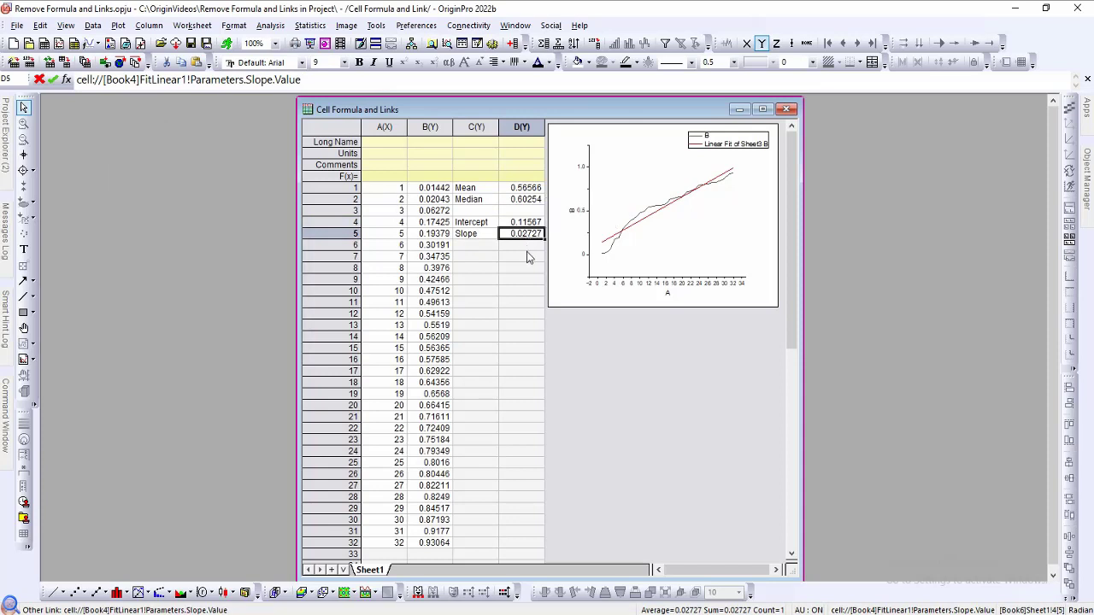
- Open the Edit menu and dismiss it without choosing a command
left_click(41, 26)
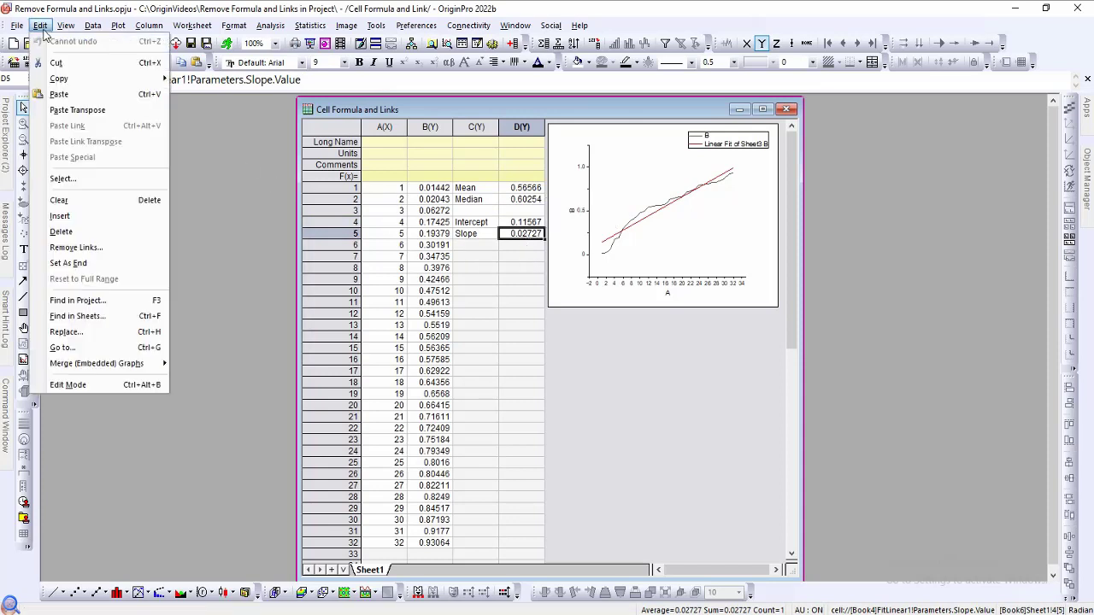
left_click(120, 247)
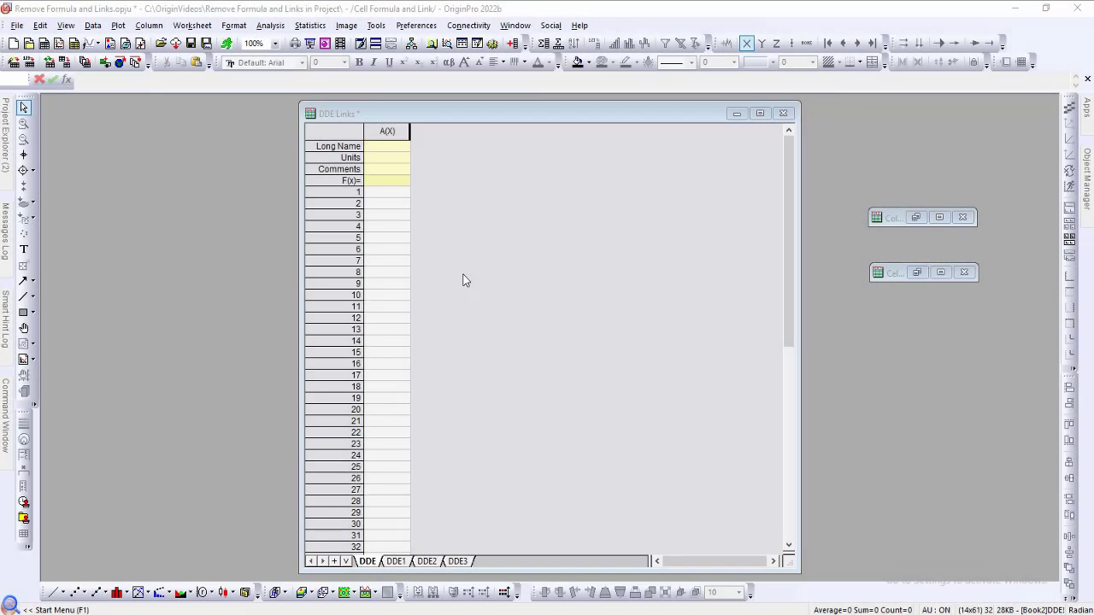
- Paste-link the Excel data into the DDE Links sheet from A1, filling columns A through I
left_click(389, 191)
right_click(389, 191)
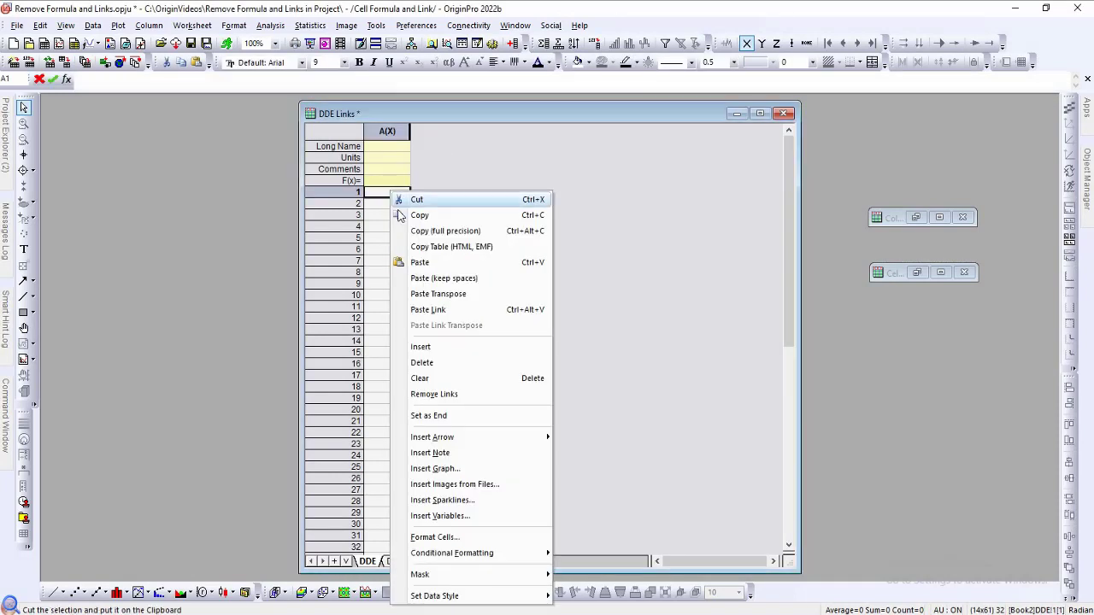
left_click(468, 312)
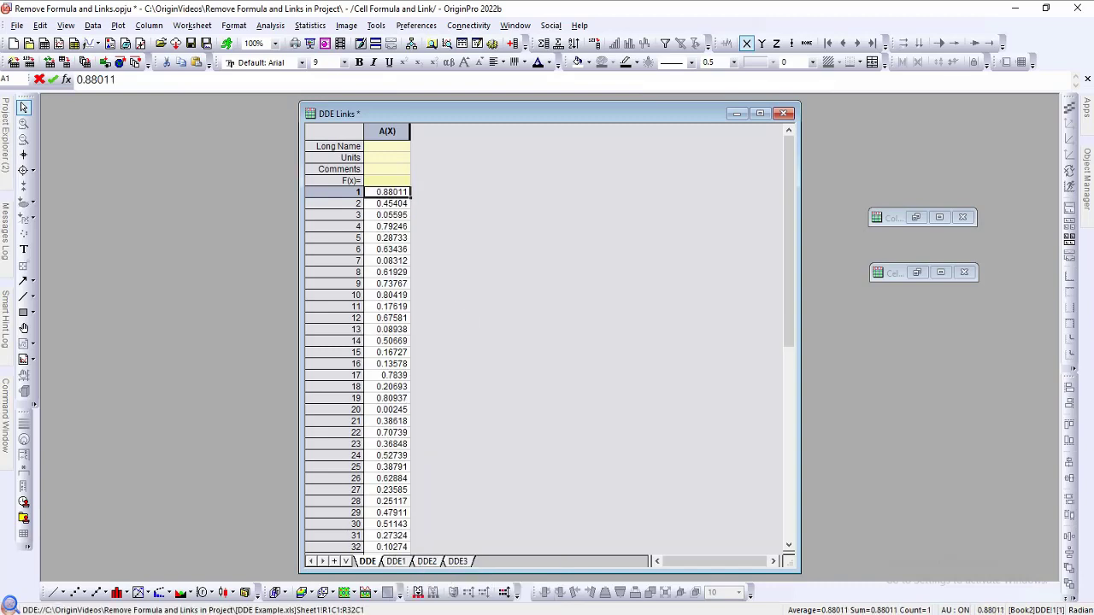
key("alt+Tab")
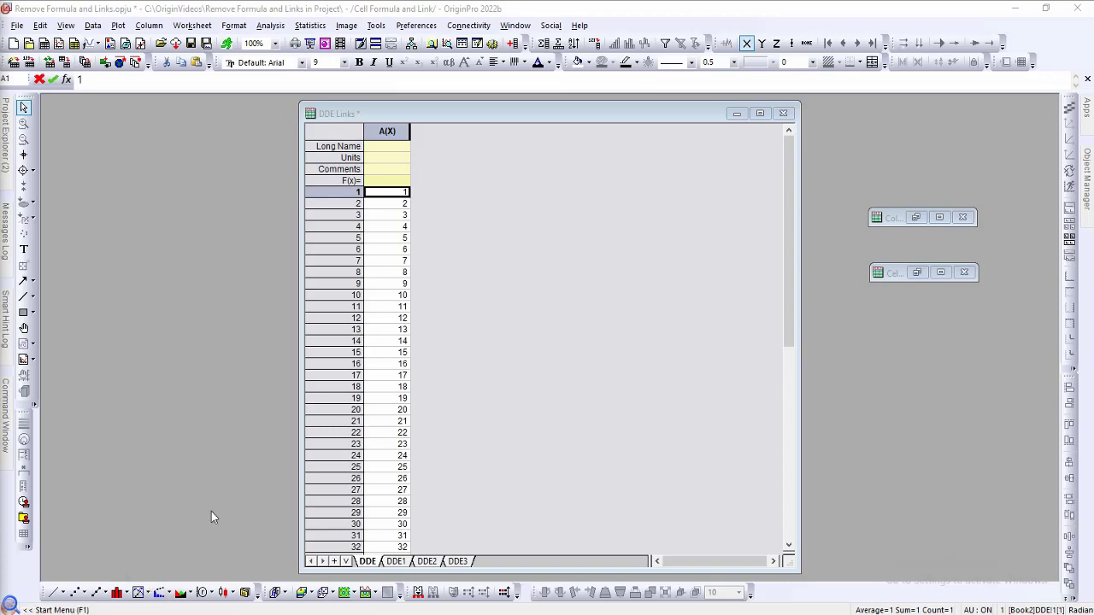
left_click_drag(416, 138, 416, 138)
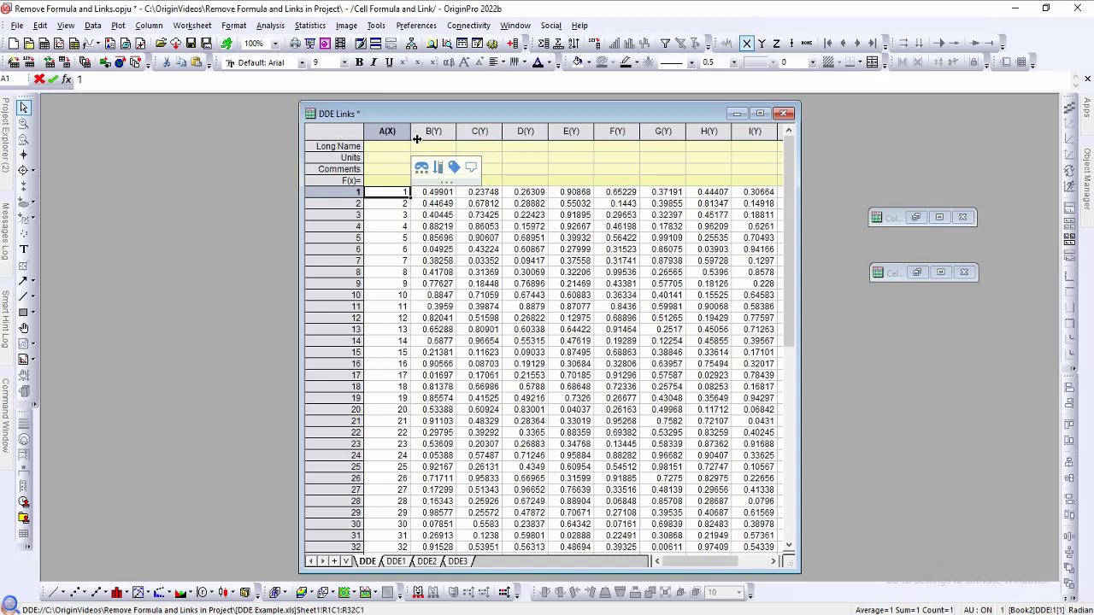
- Remove links from the Active Book, converting cell formulas, column formulas and links to values
left_click(40, 26)
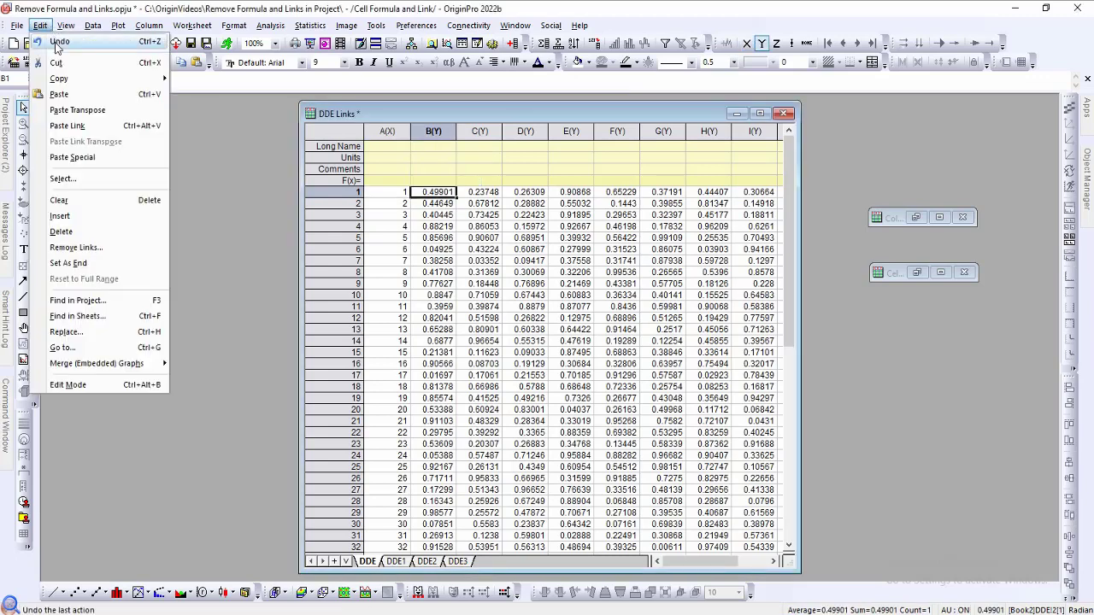
left_click(83, 247)
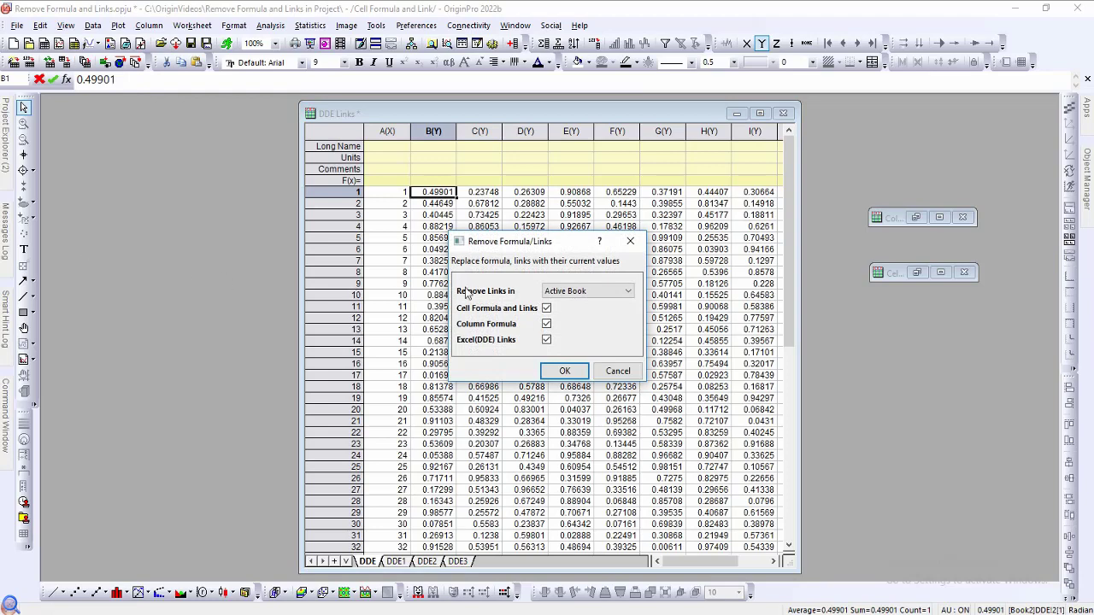
left_click(608, 291)
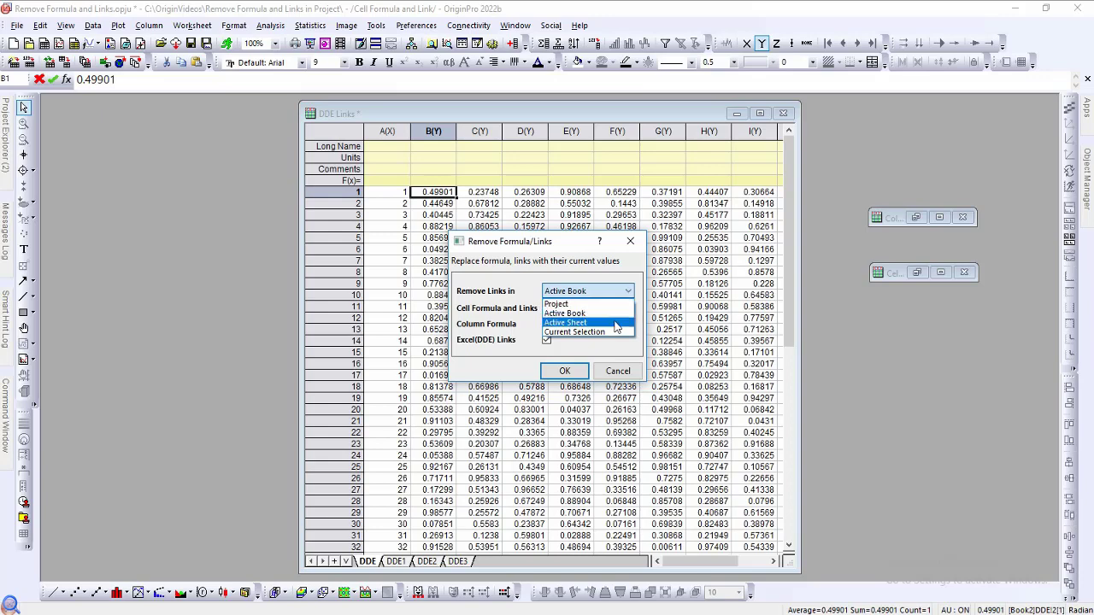
left_click(603, 314)
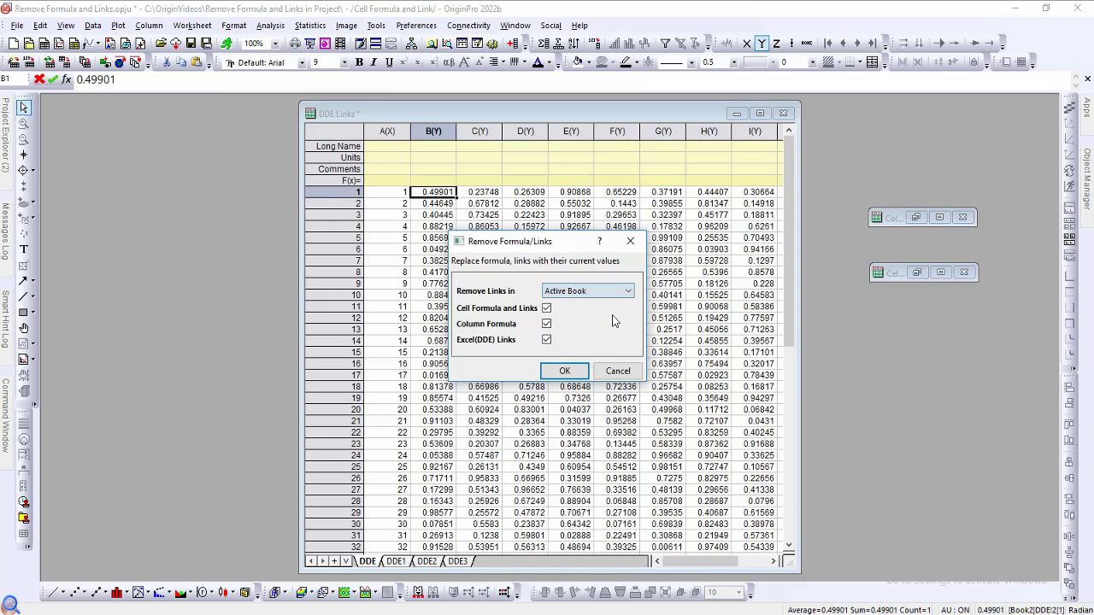
left_click(565, 373)
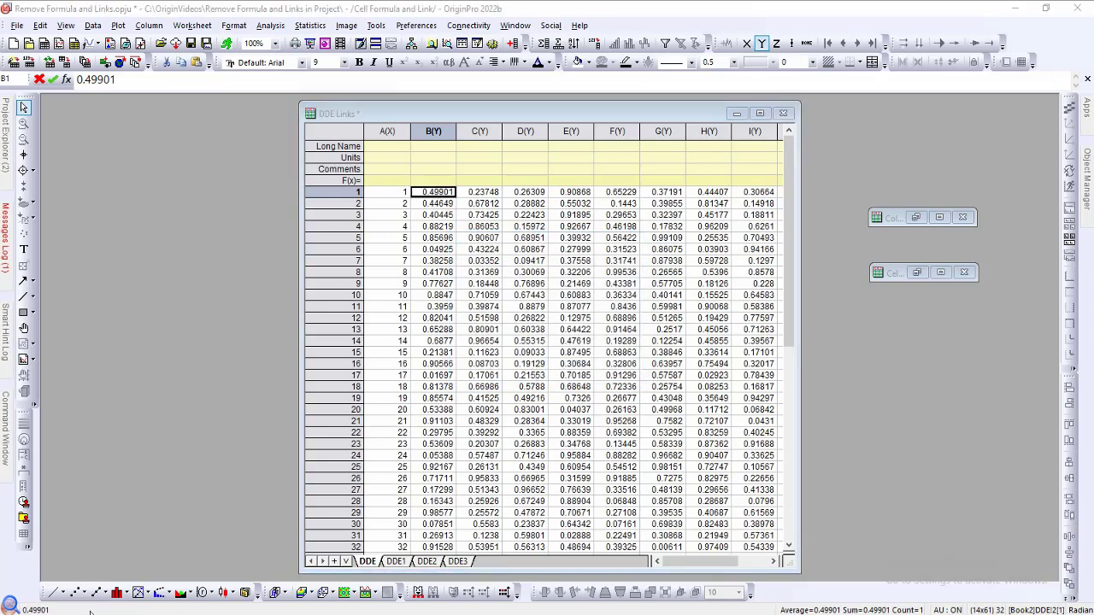
- Step through the DDE1, DDE2 and DDE3 sheets to confirm they hold plain values
left_click(397, 564)
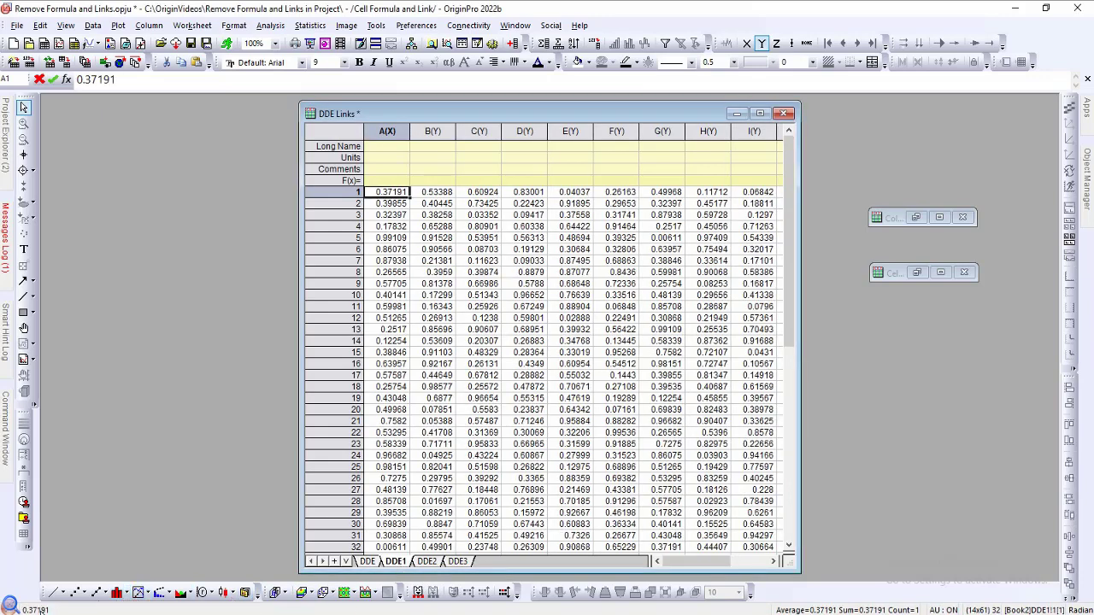
left_click(428, 562)
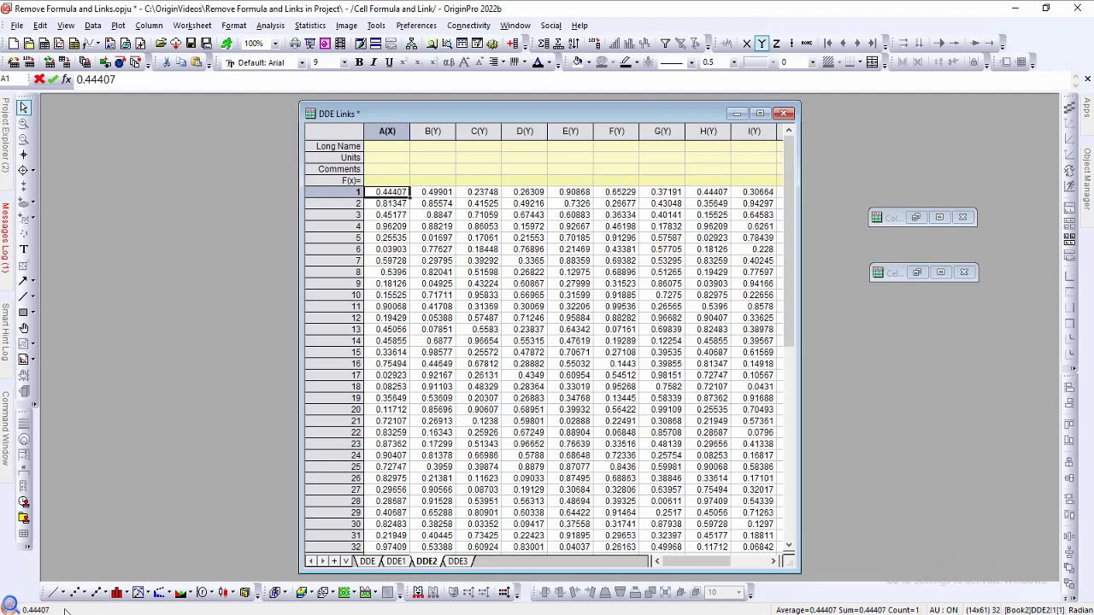
left_click(457, 562)
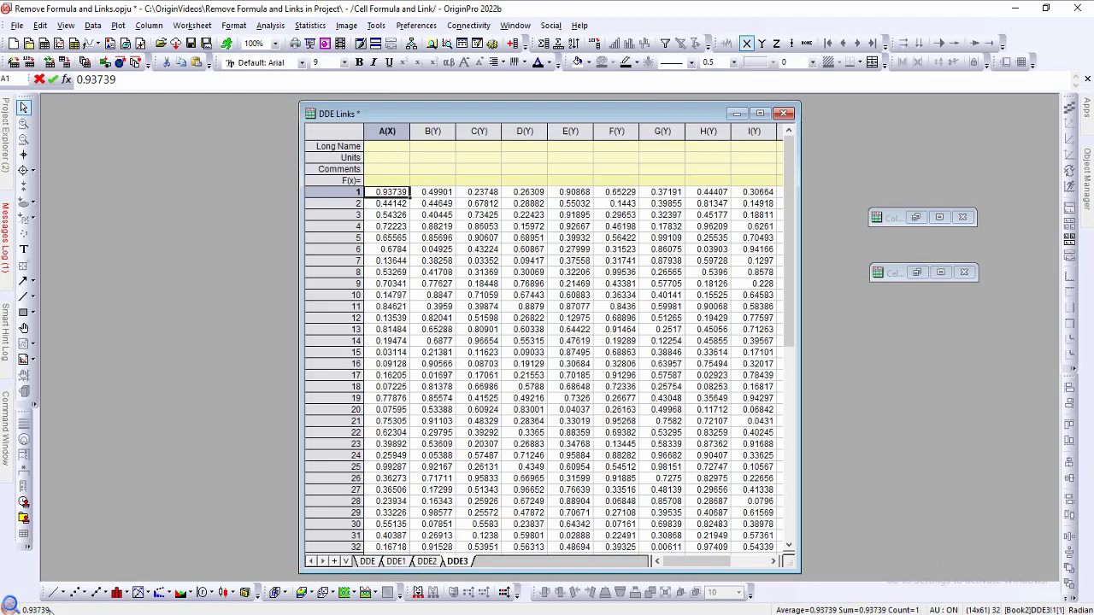
- Save the project as a new file with 'Unlinked' appended to its name
left_click(16, 26)
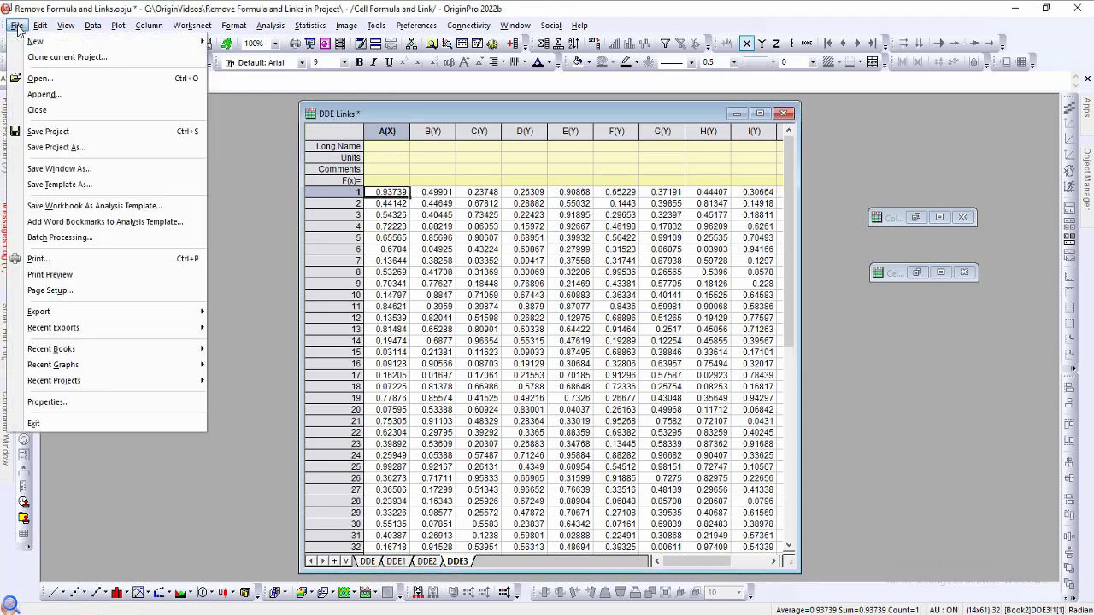
left_click(84, 142)
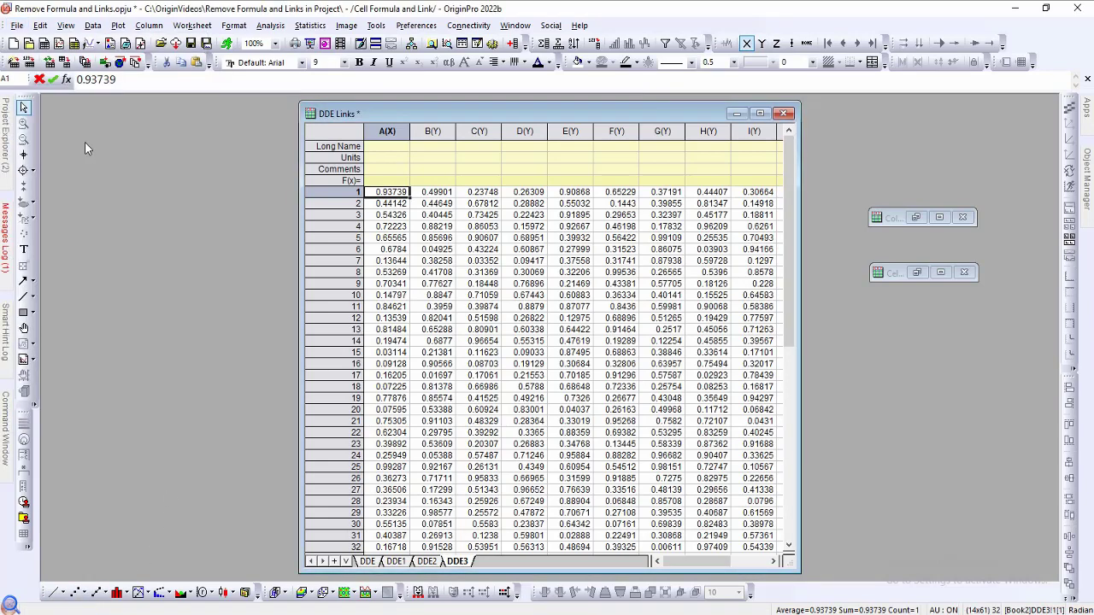
left_click(528, 389)
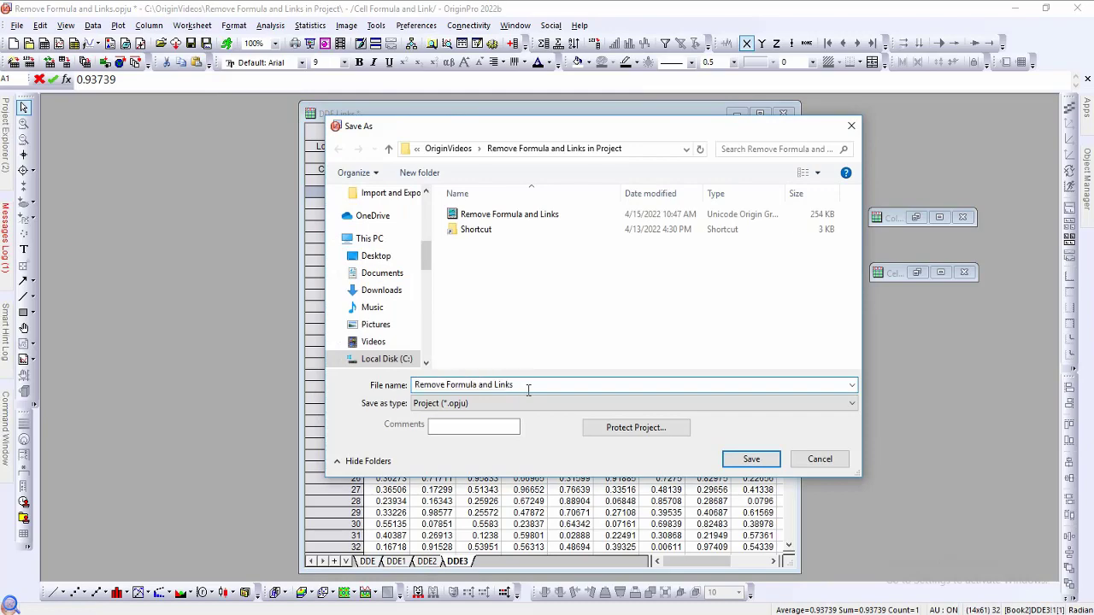
type("Unlinked")
left_click(751, 459)
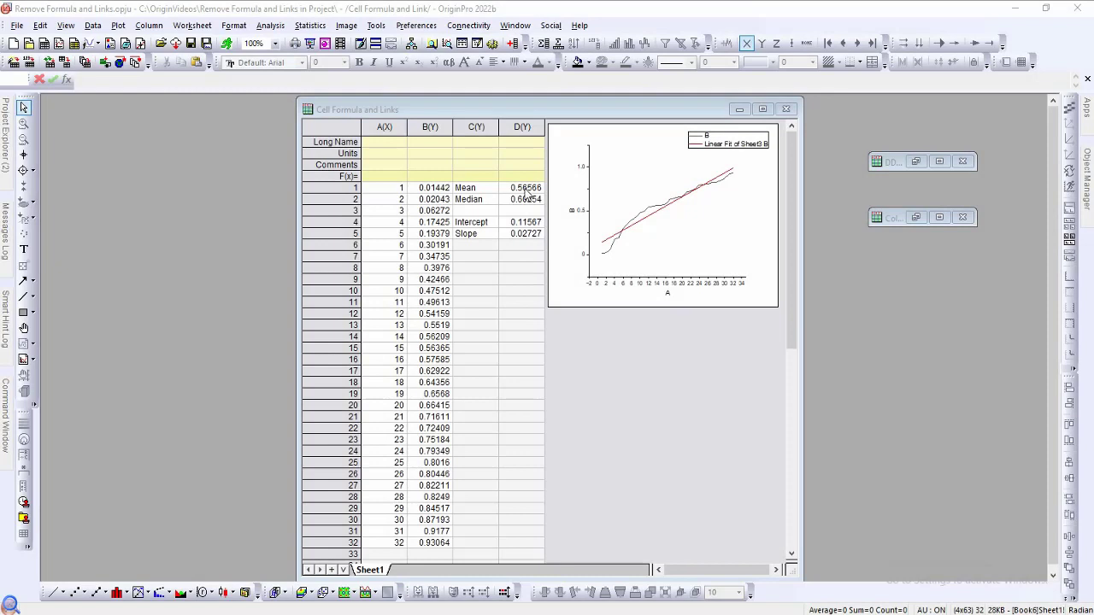
- Check the =Mean(B) and Median formulas and the Intercept and Slope cell:// links in column D
left_click(525, 188)
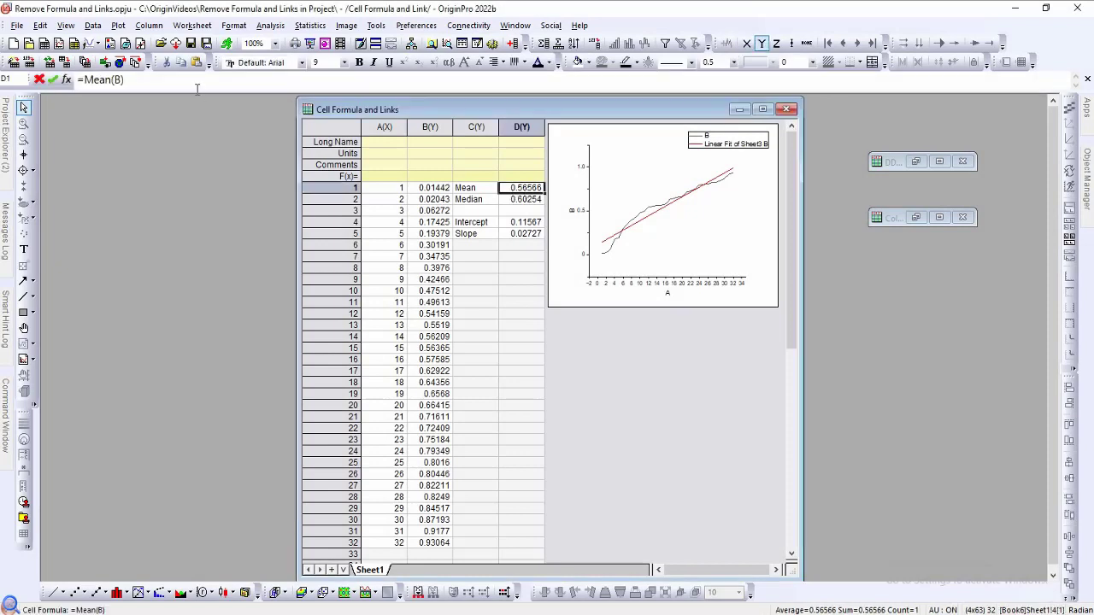
left_click_drag(126, 80, 75, 79)
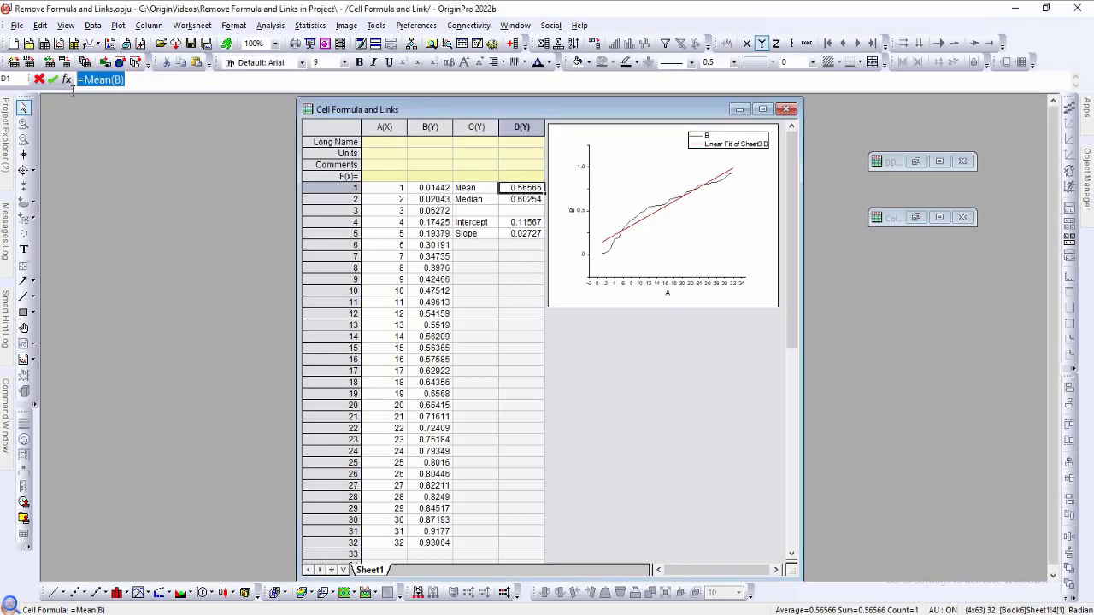
left_click(524, 204)
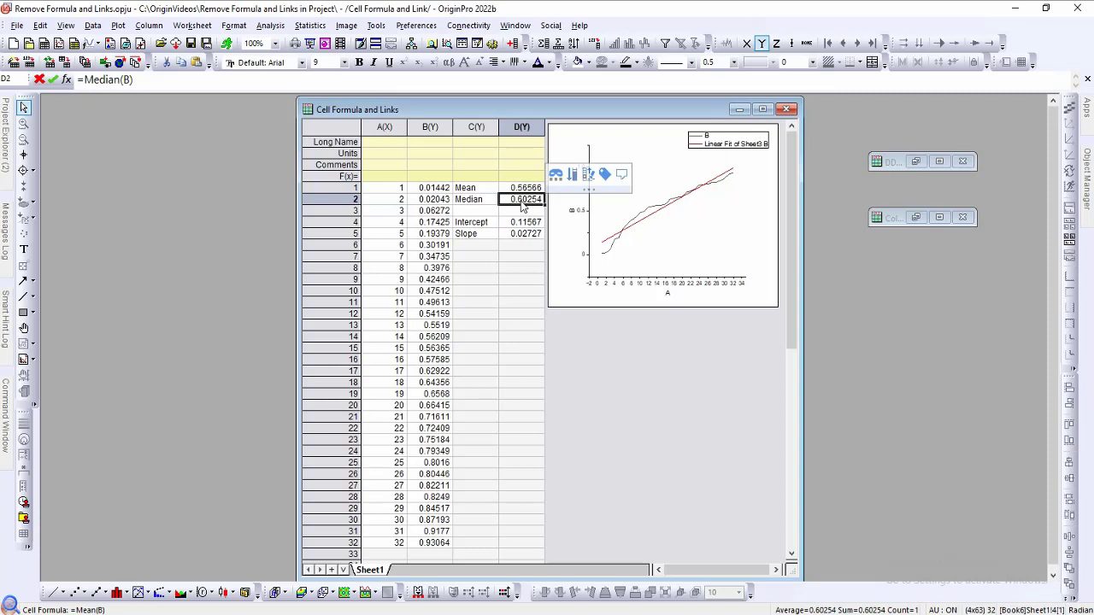
left_click(525, 224)
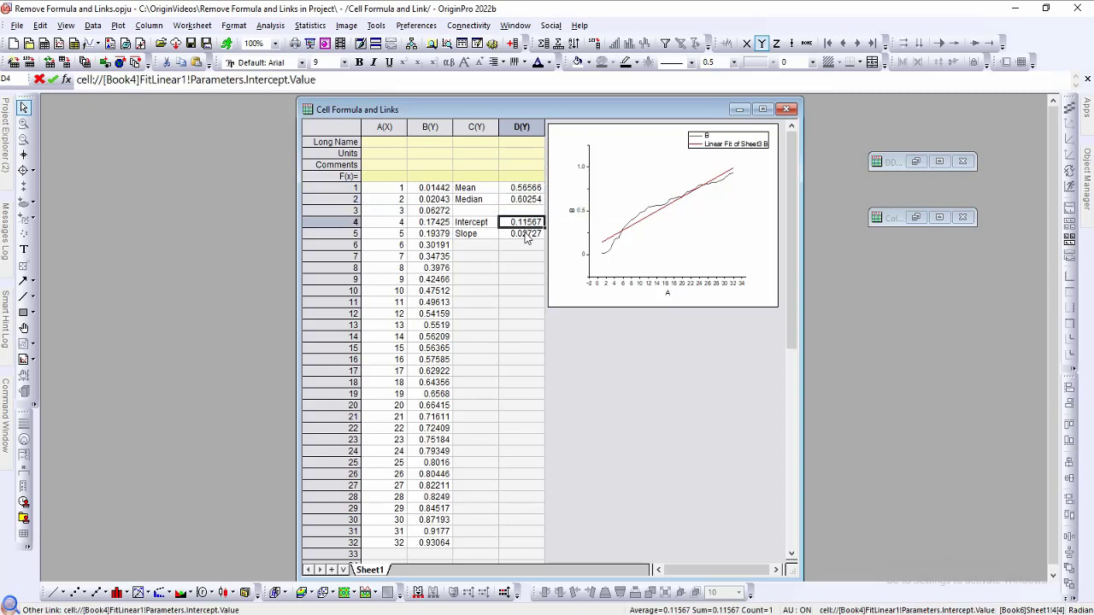
left_click(526, 237)
left_click(6, 150)
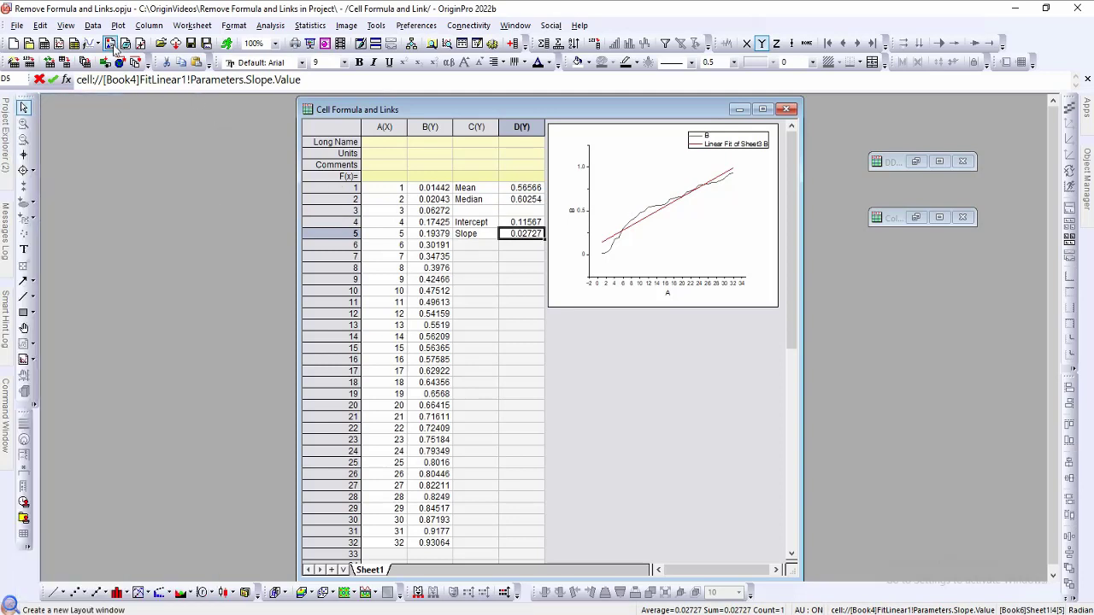
left_click(40, 26)
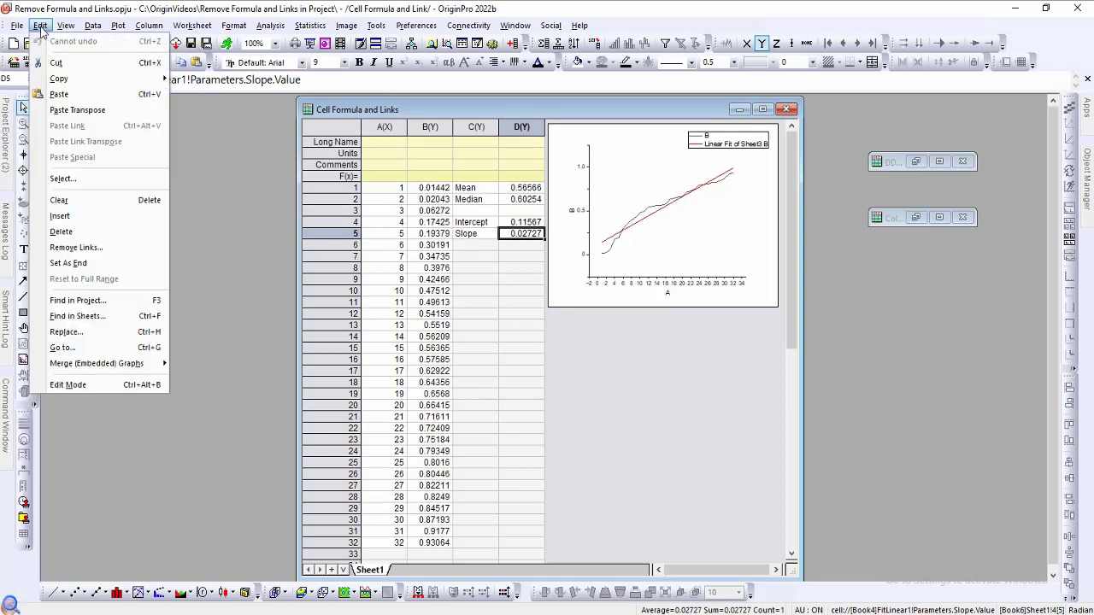
- Convert the sheet's cell formulas and links to values, verify D1–D5, and show Project Explorer
left_click(104, 247)
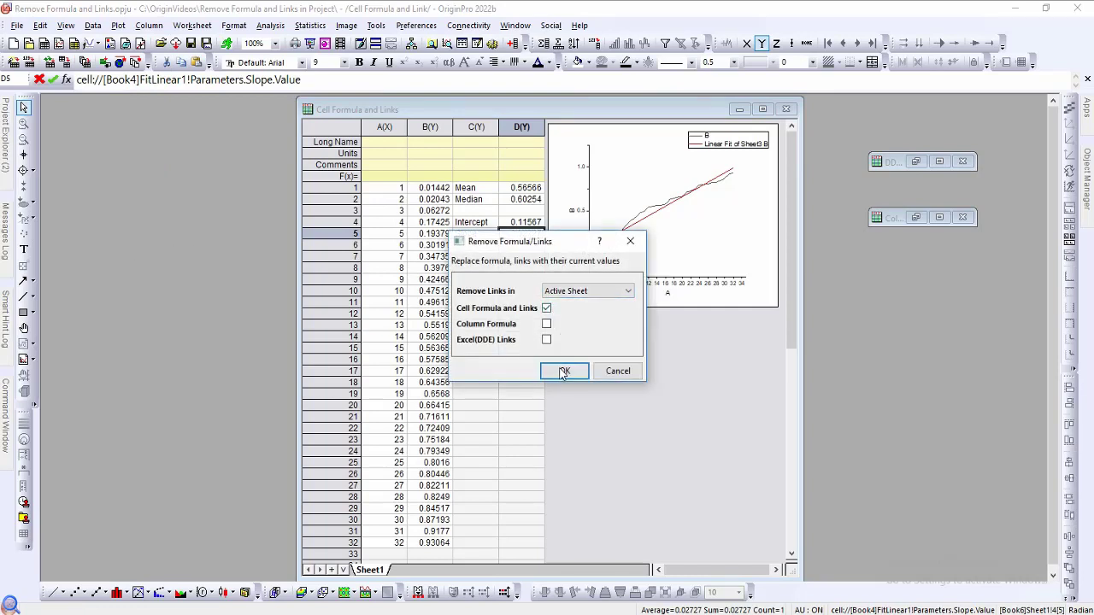
left_click(563, 373)
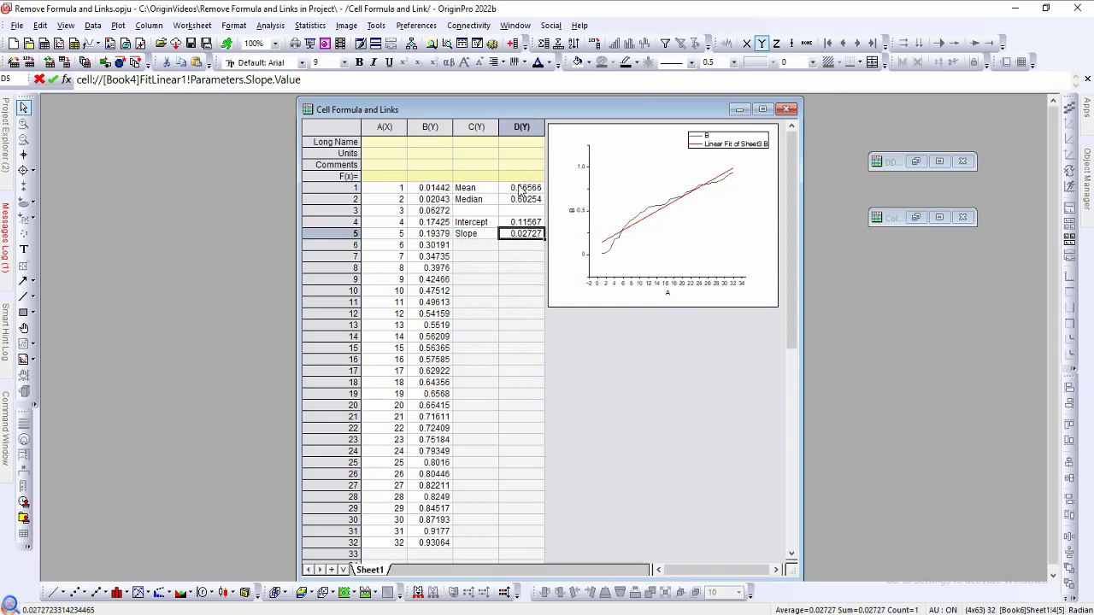
left_click(524, 190)
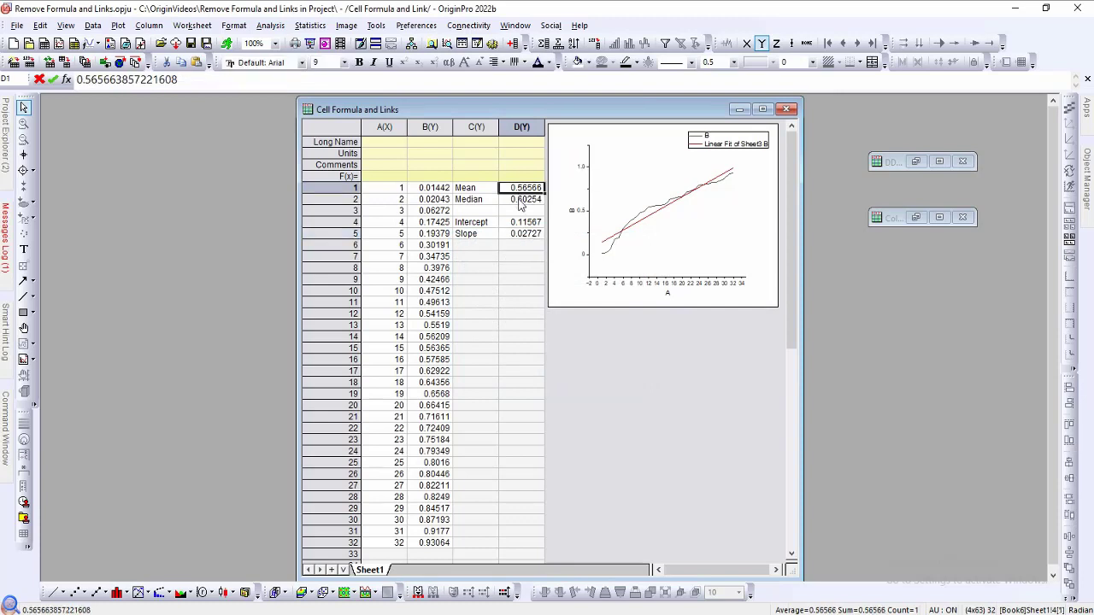
left_click(520, 202)
left_click(524, 224)
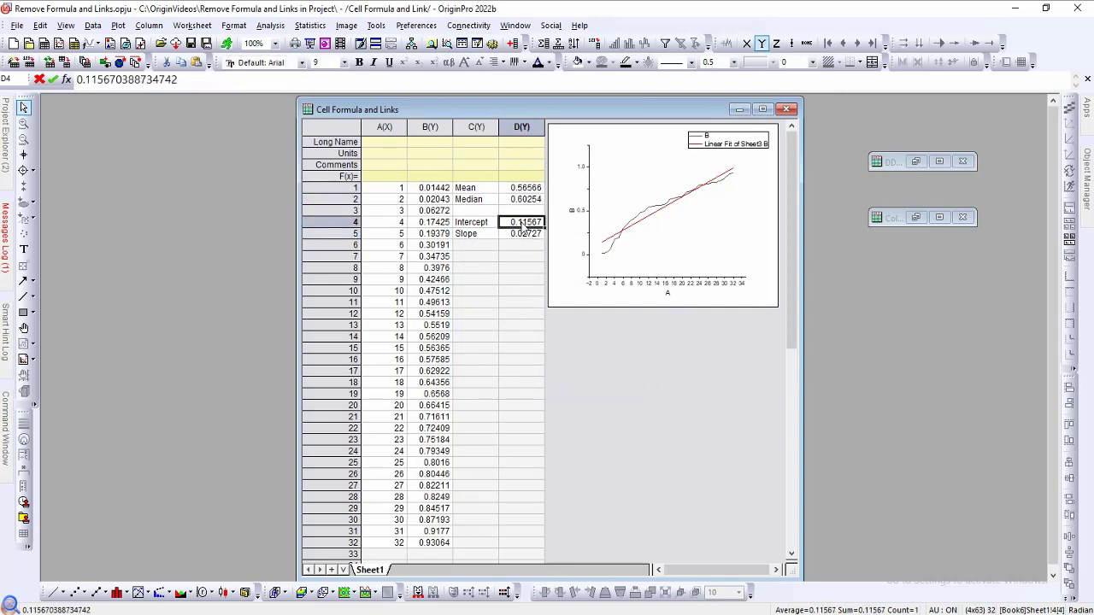
left_click(524, 235)
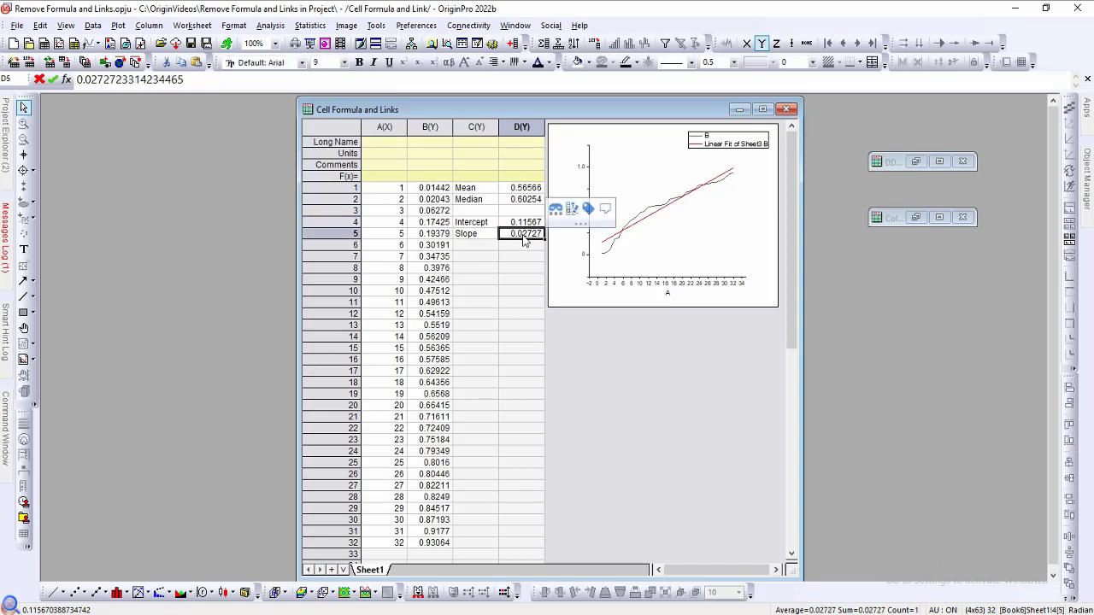
left_click(9, 153)
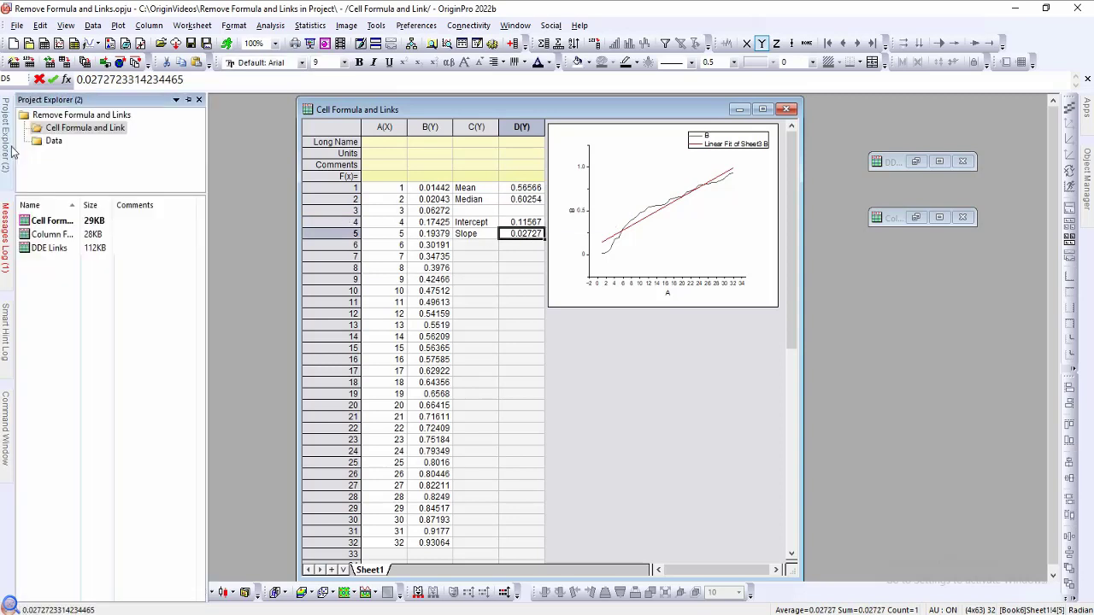
- Save the Cell Formula and Link folder as project 'Cell Formula and Link-Unlinked'
right_click(86, 128)
left_click(155, 175)
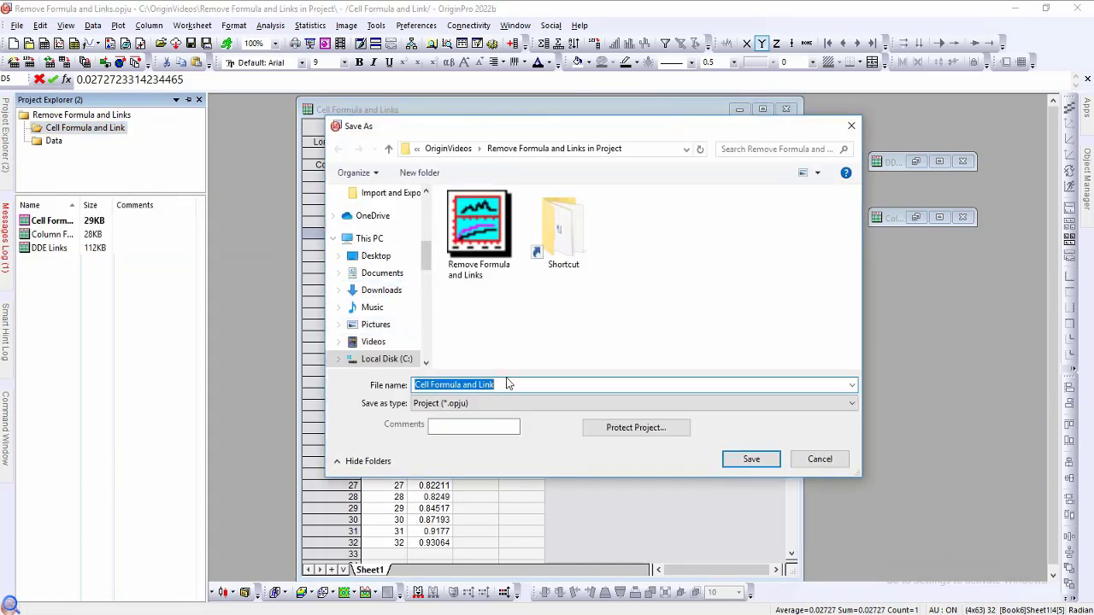
left_click(513, 388)
type("Unlinked")
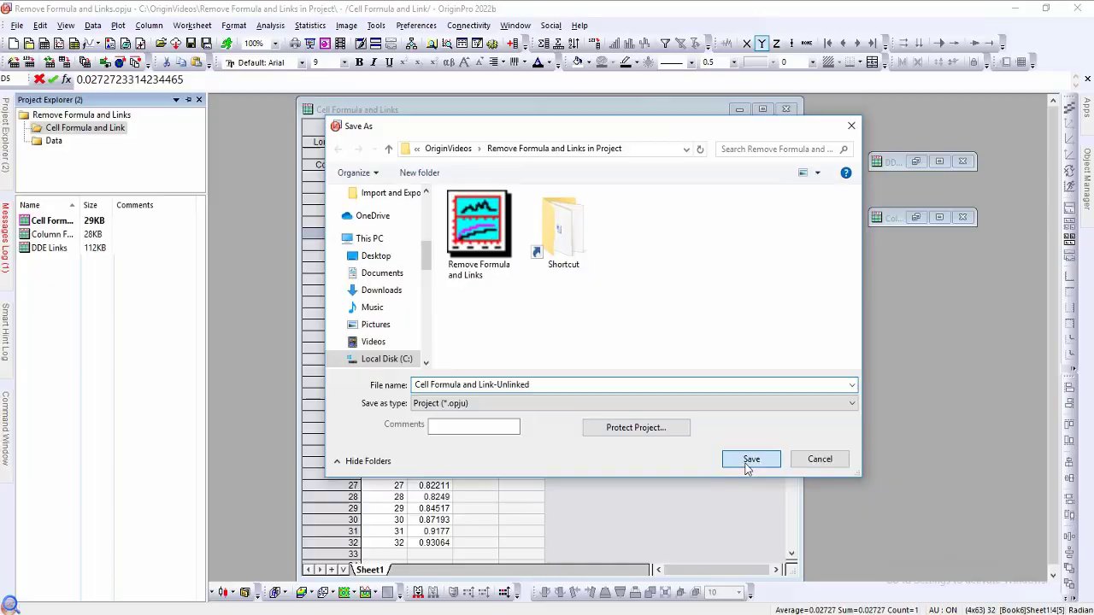
left_click(749, 460)
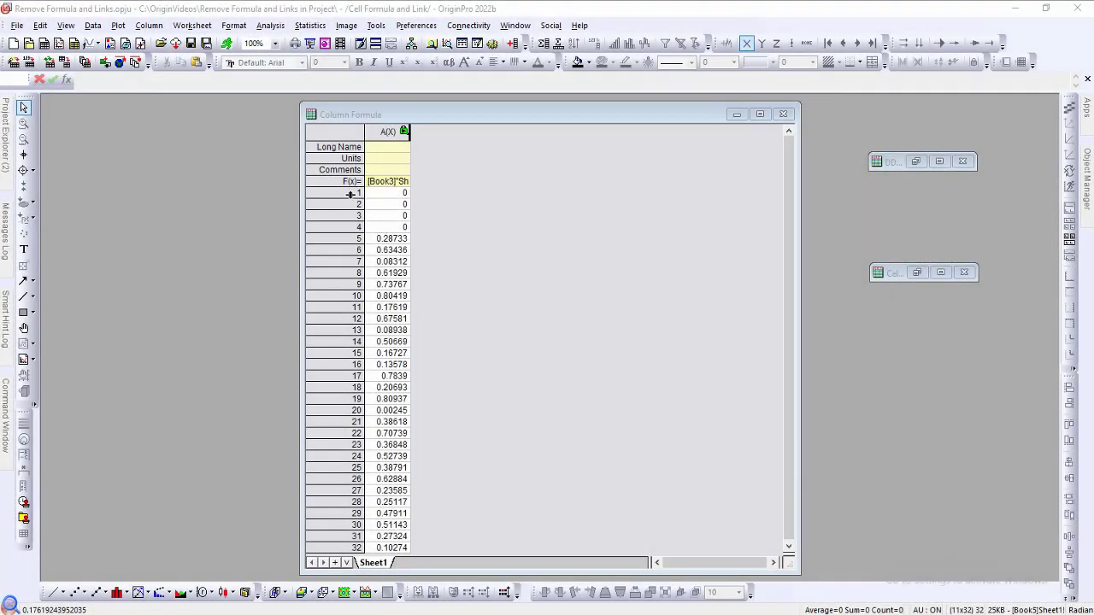
left_click(350, 183)
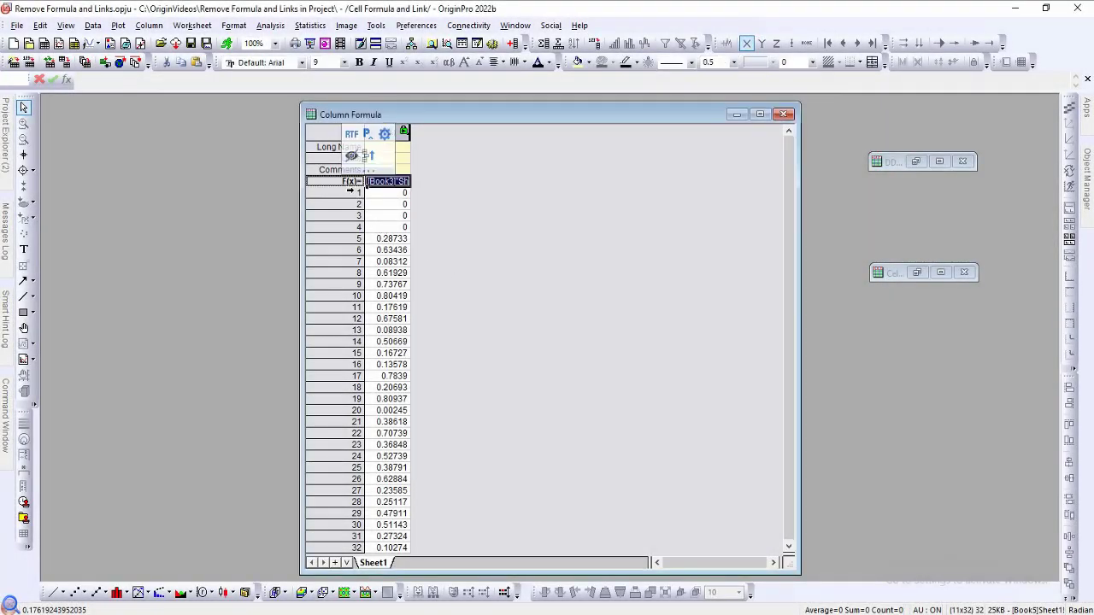
left_click(383, 250)
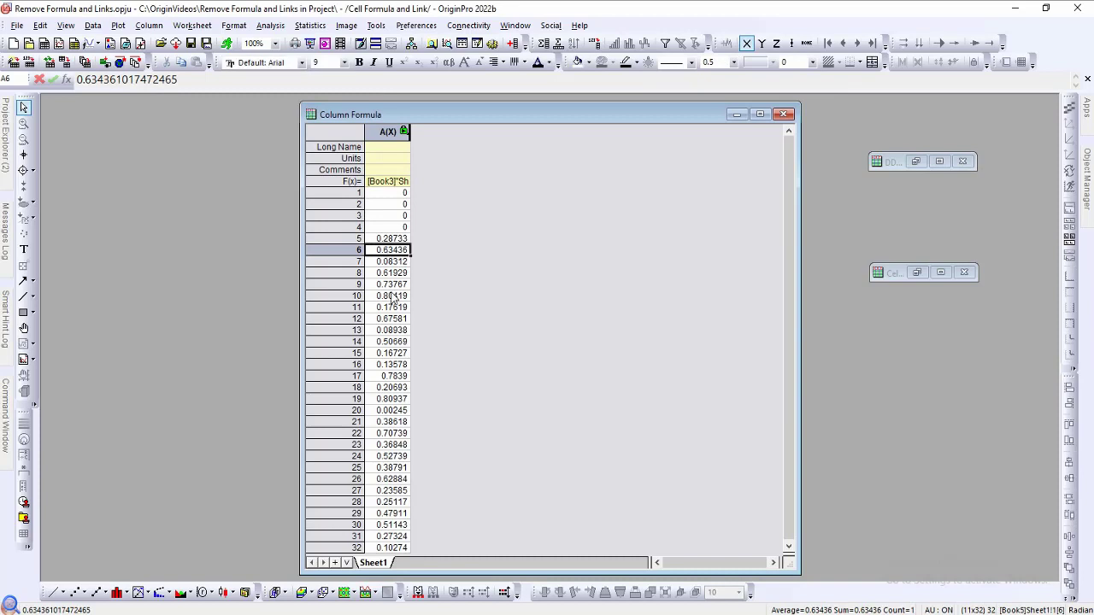
left_click(392, 297)
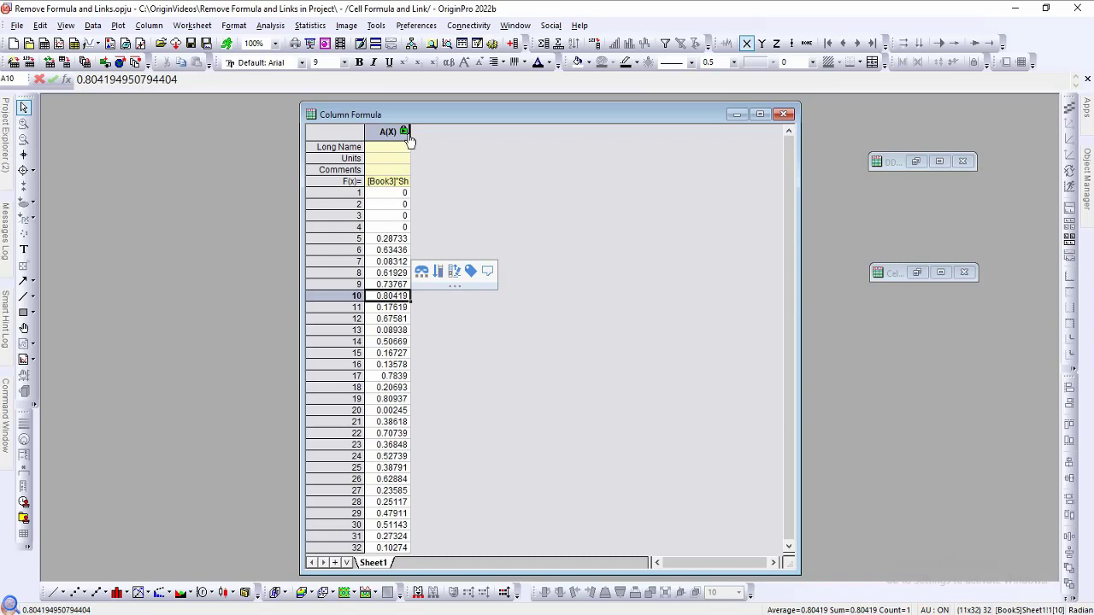
left_click_drag(396, 194, 395, 228)
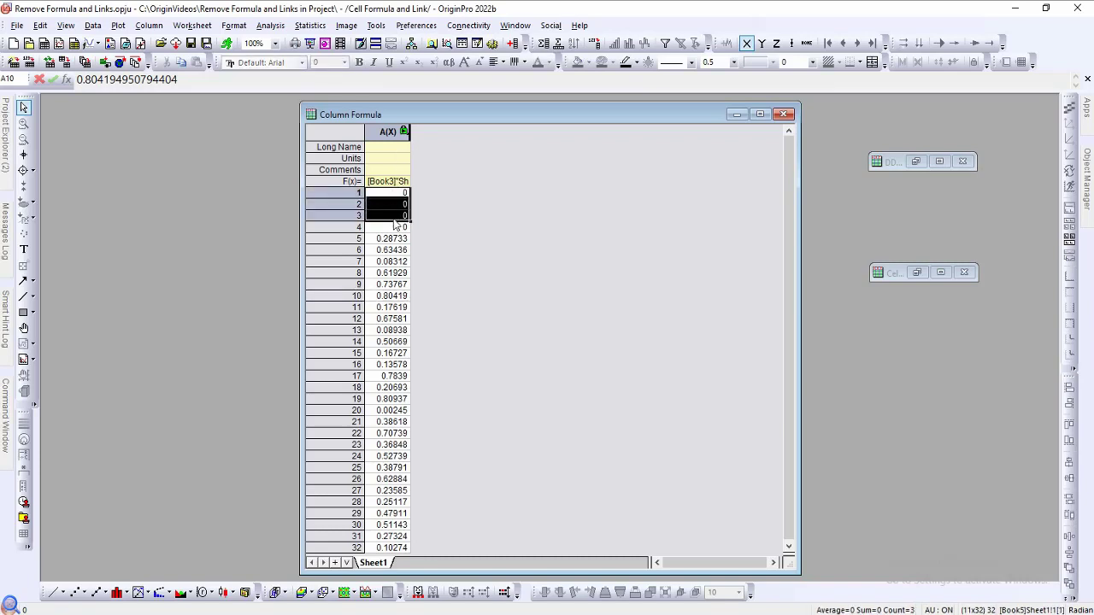
right_click(392, 223)
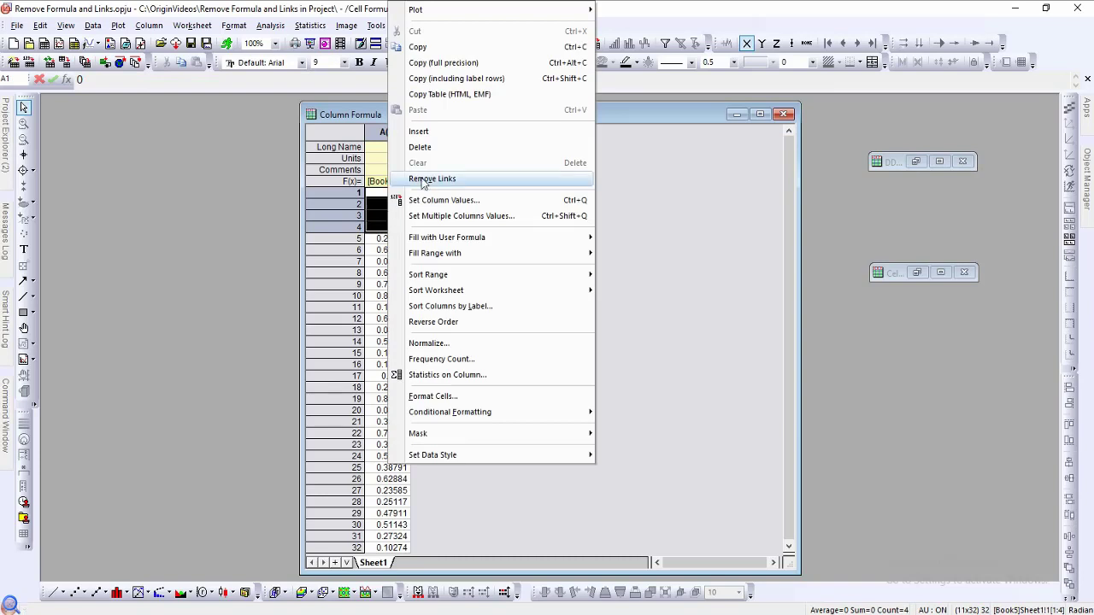
left_click(436, 148)
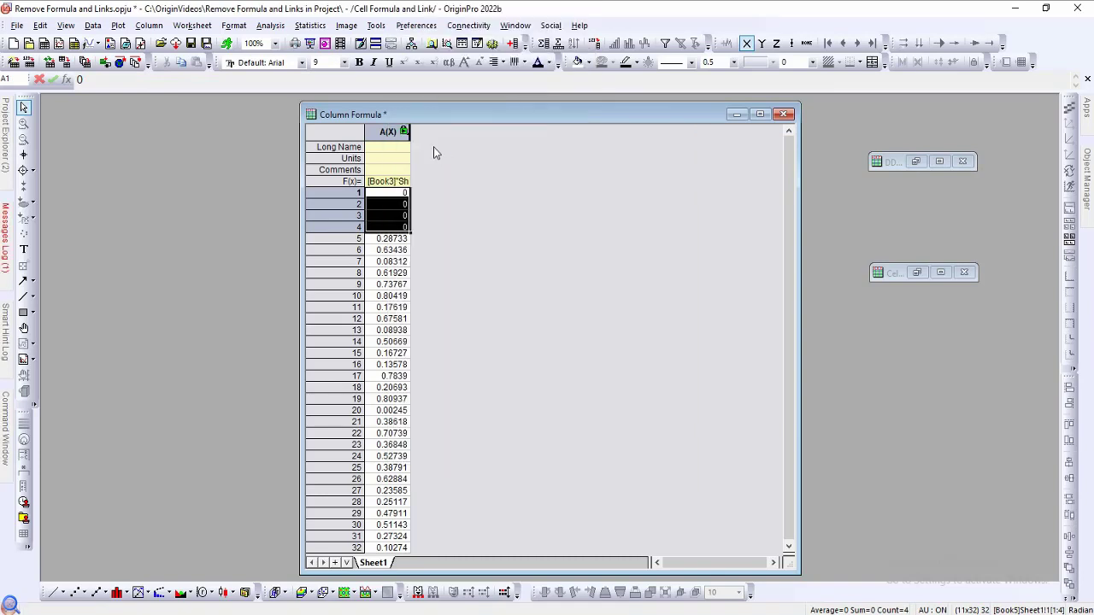
left_click(5, 241)
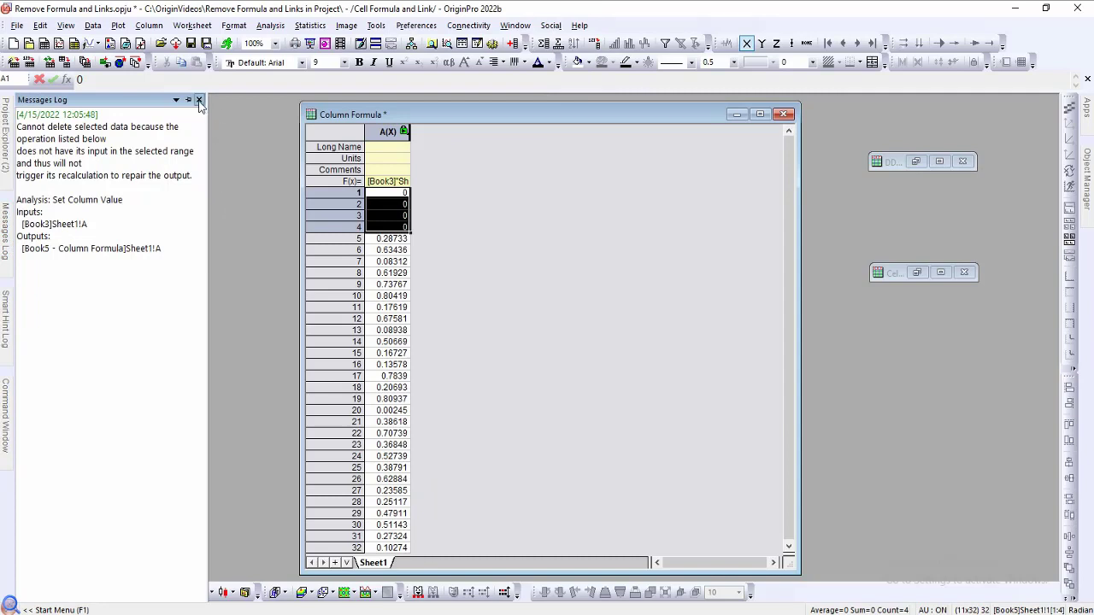
- Set column A(X)'s recalculate mode to None and confirm the reminder message
left_click(405, 132)
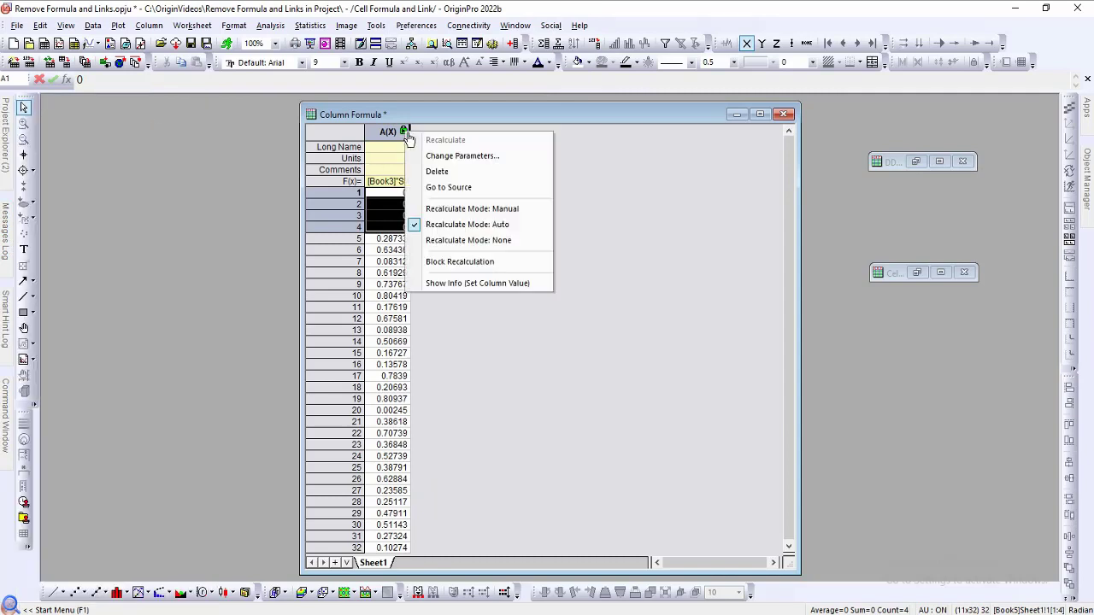
left_click(468, 240)
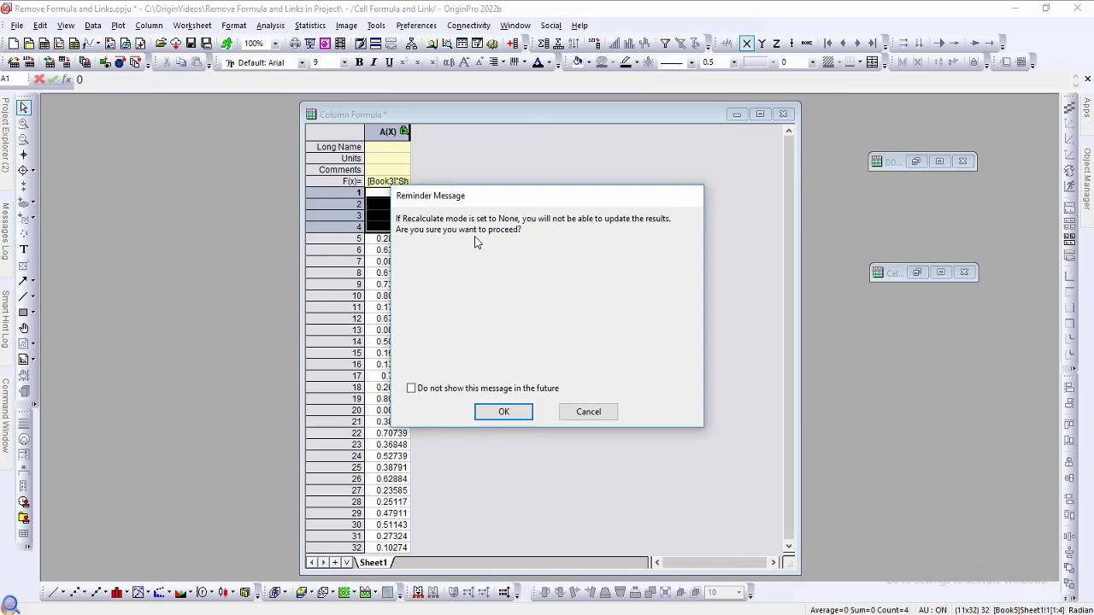
left_click(486, 415)
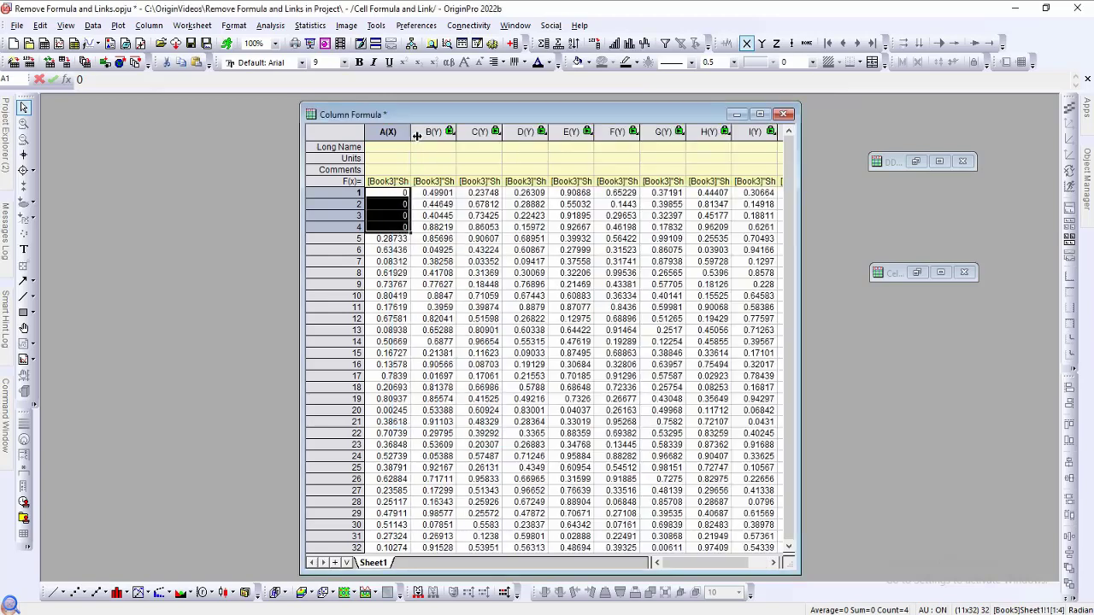
- Remove the column formula links from the Column Formula sheet, converting them to values
left_click(434, 137)
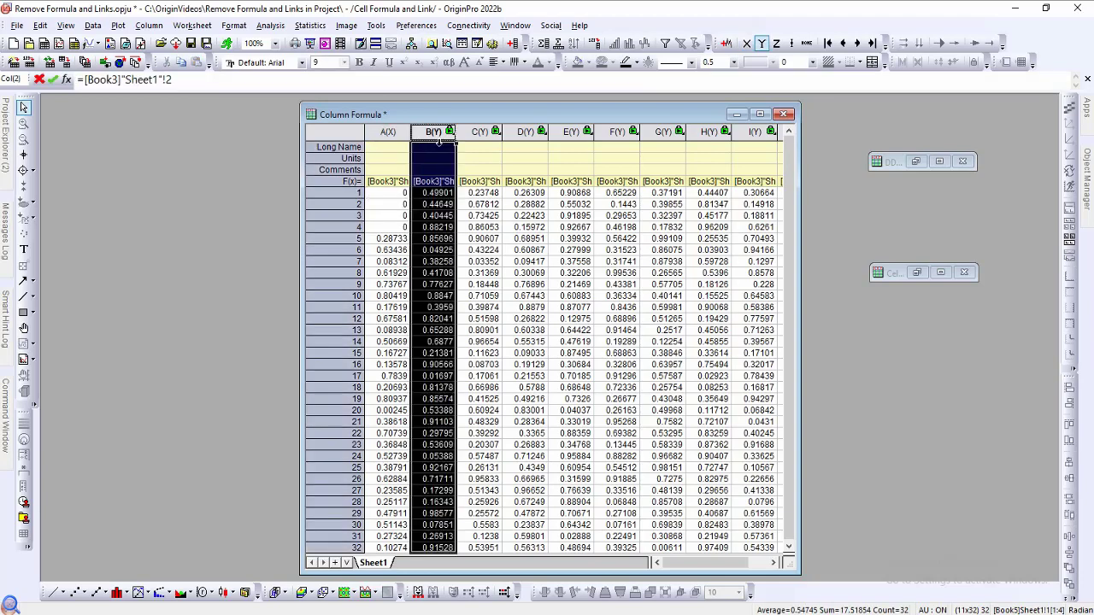
right_click(433, 137)
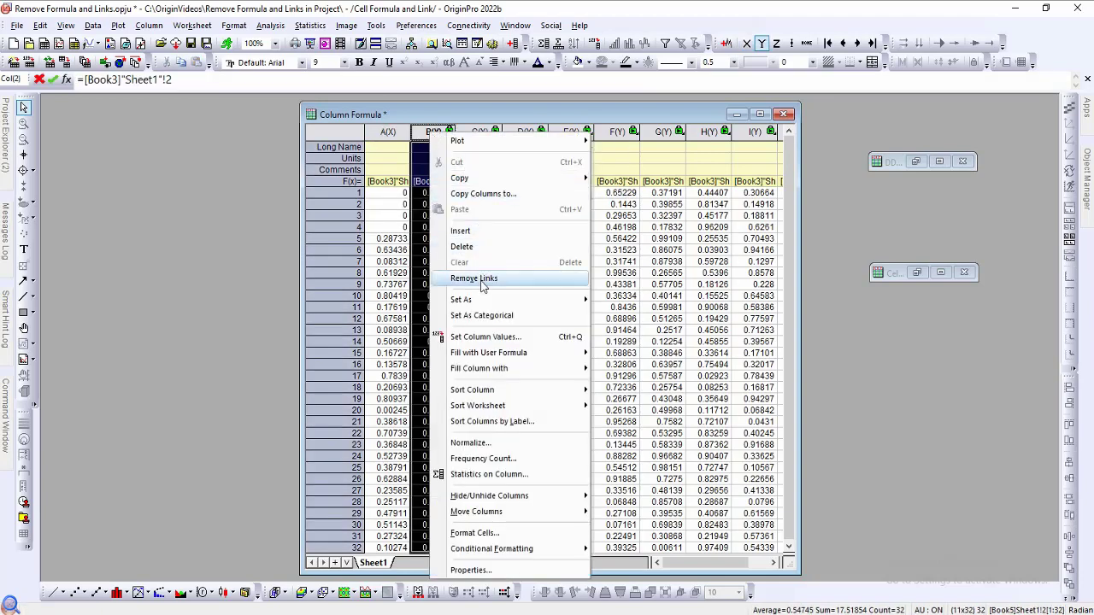
left_click(483, 282)
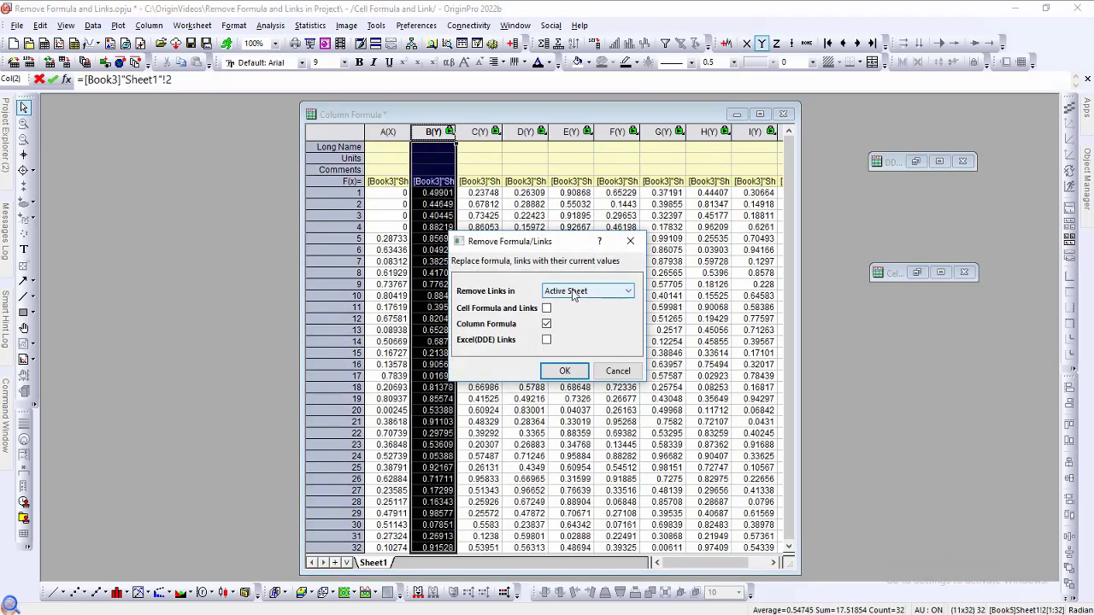
left_click(564, 372)
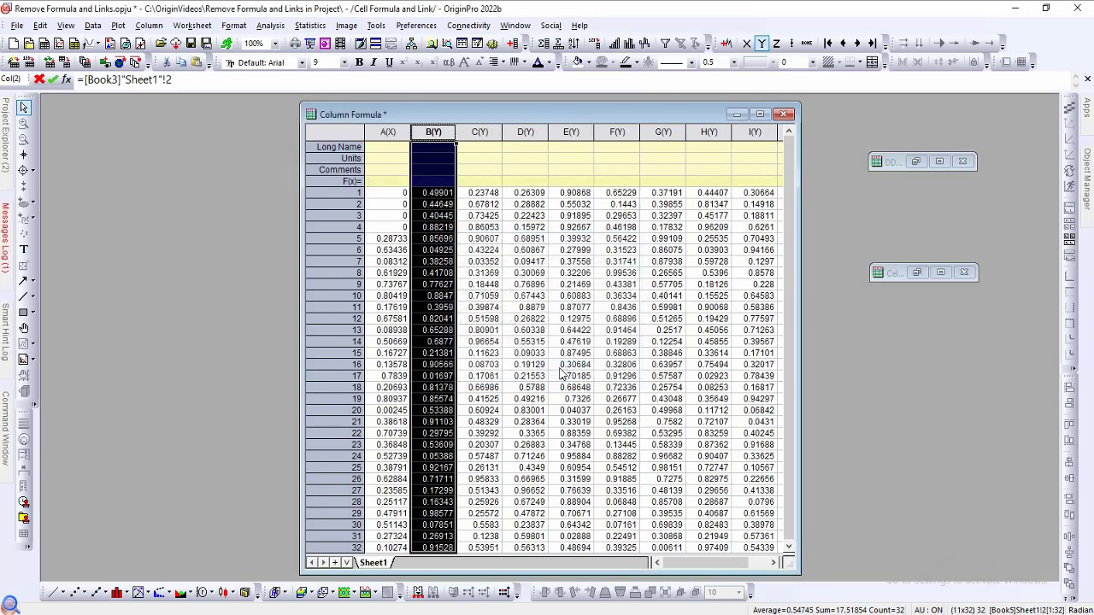
- Overwrite cell F17 with 4, G11 with 6 and D15 with 7
left_click(530, 256)
left_click(571, 307)
left_click(618, 376)
type("4")
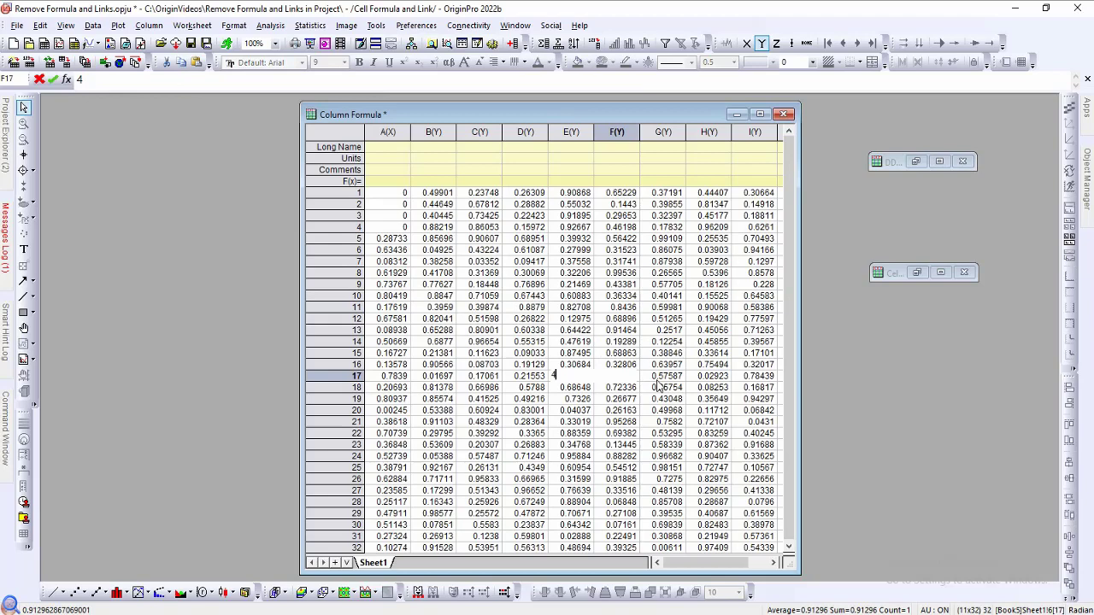
left_click(663, 307)
type("6")
left_click(525, 353)
type("7")
- Delete cells A1:A4 of column A(X), shifting the remaining values up
left_click_drag(393, 193, 400, 228)
right_click(399, 228)
left_click(431, 152)
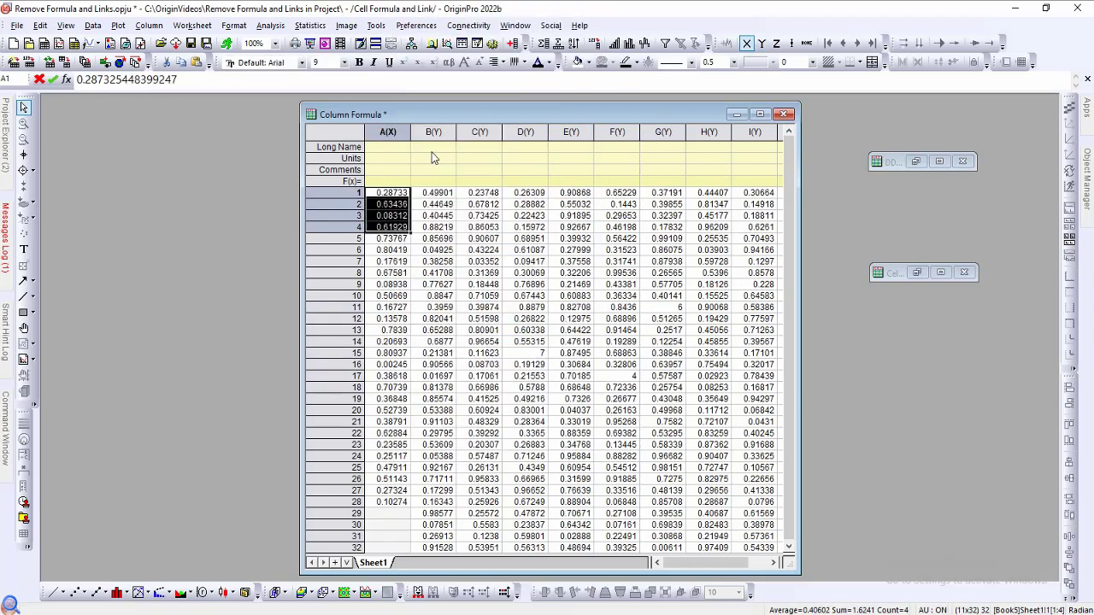